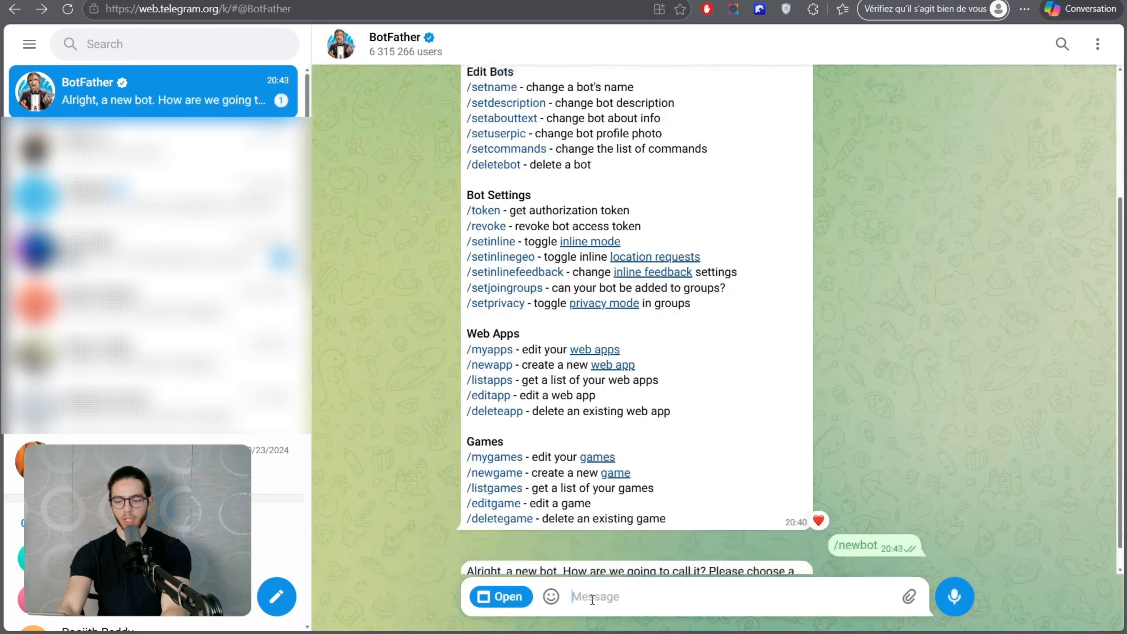
# Name the new bot "kimi claw ytb test" and give it the username "kimiclawytbbot"
pyautogui.write('kim')
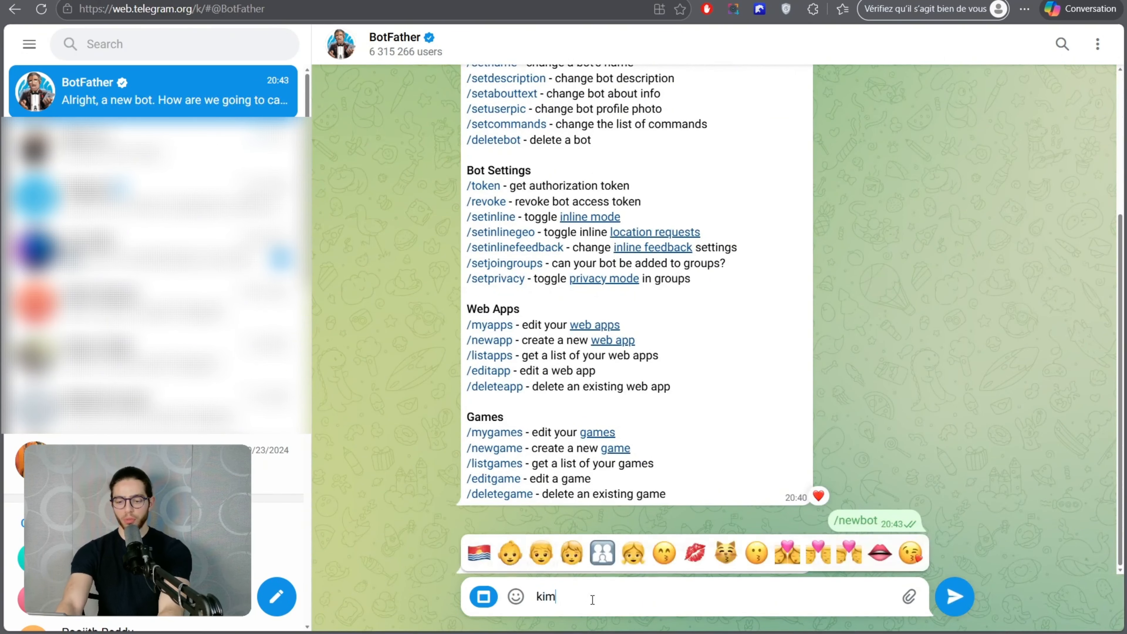
pyautogui.write('i claw ytb test')
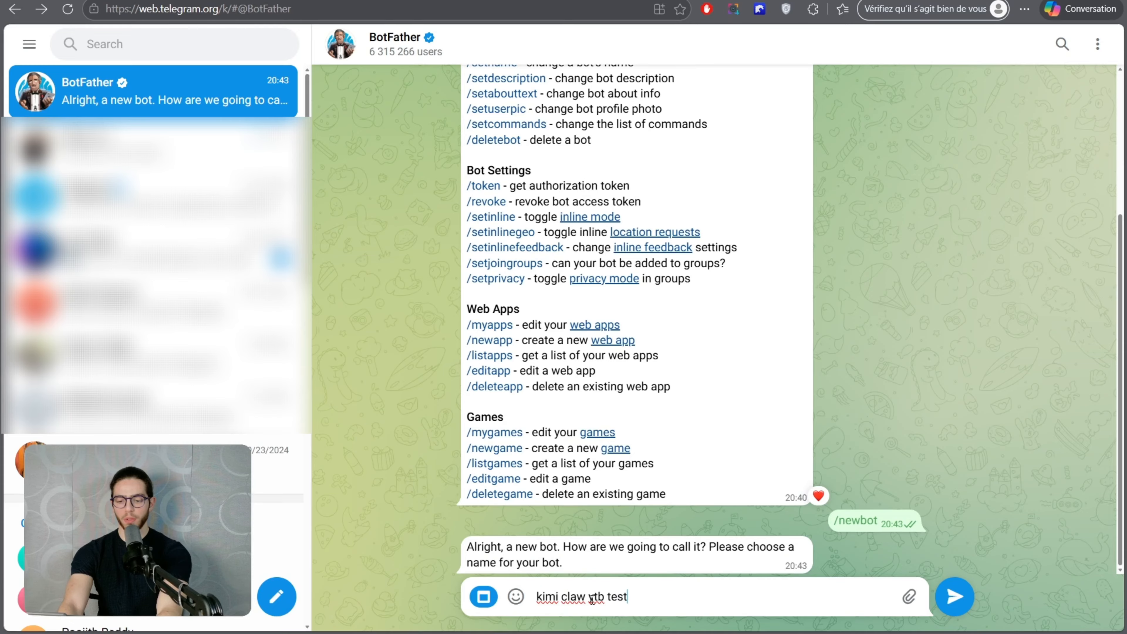
pyautogui.press('Return')
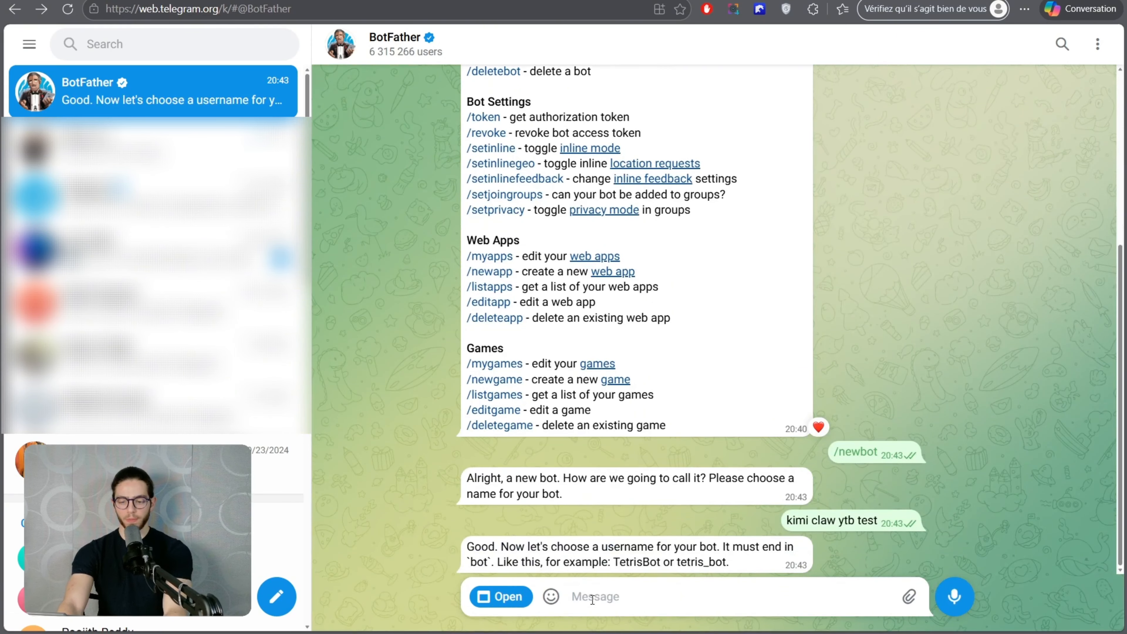
pyautogui.write('kimic')
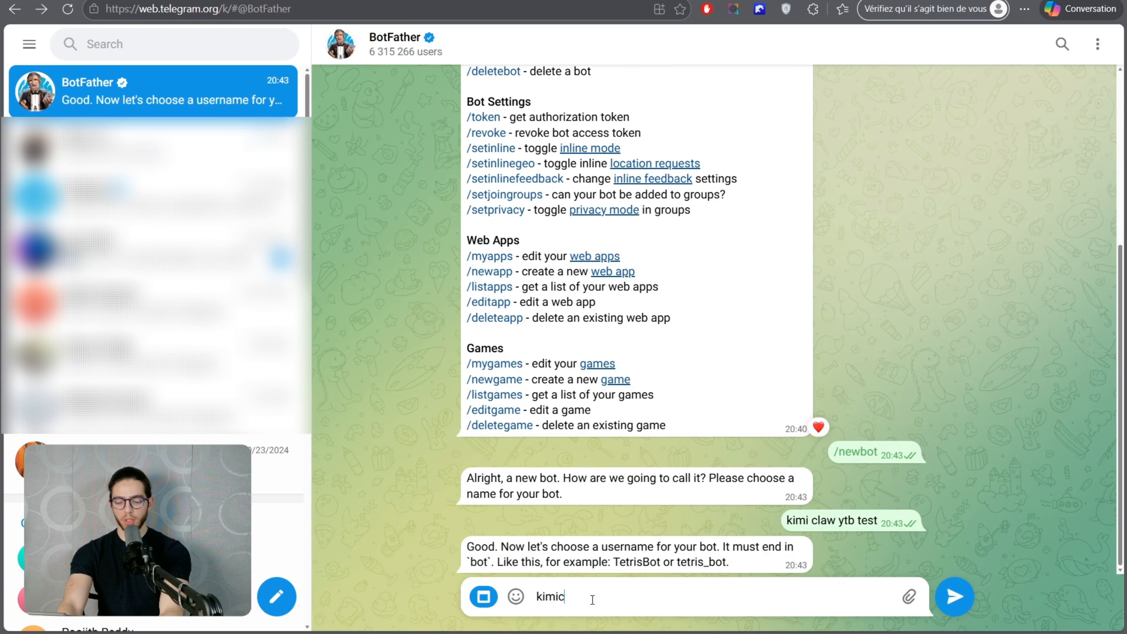
pyautogui.write('lawytbbot')
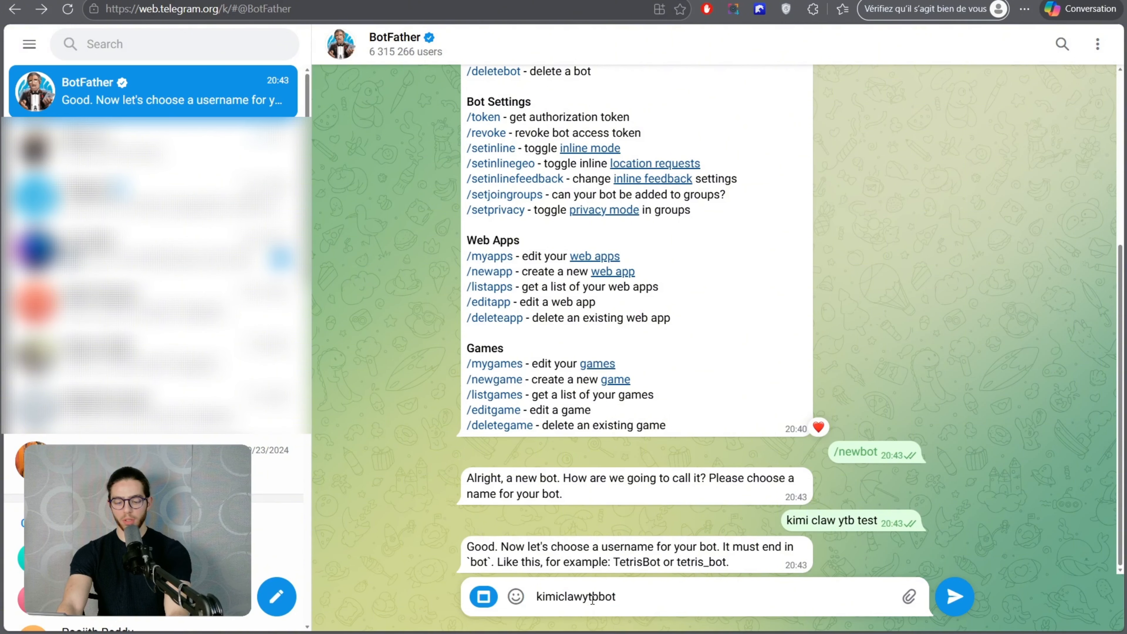
pyautogui.press('Return')
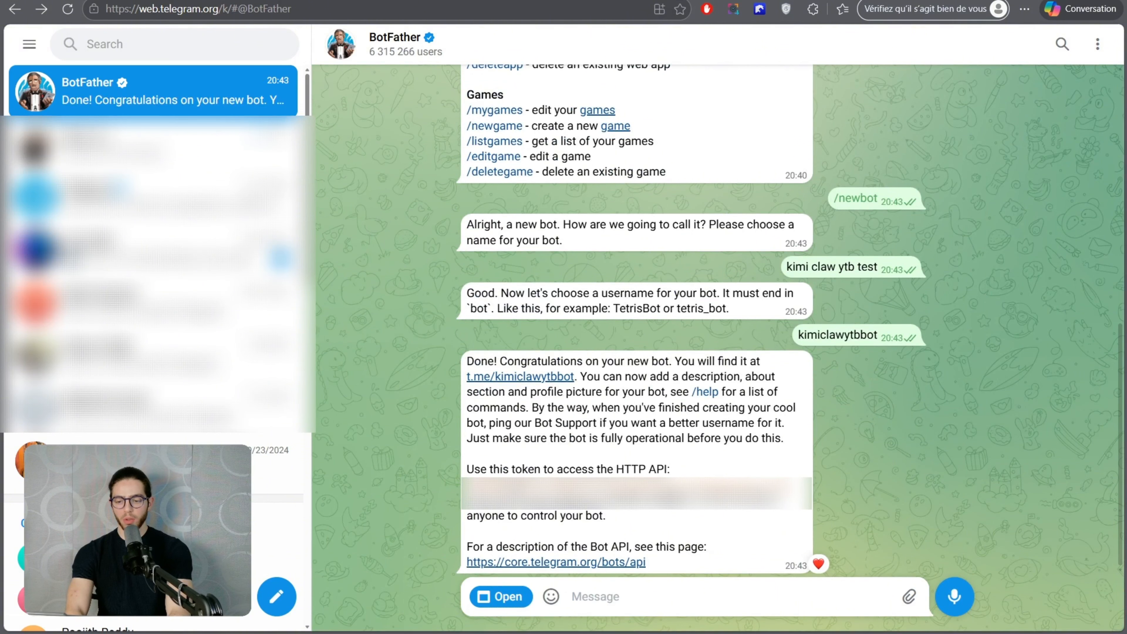
# Copy the new bot's API token, switch to Kimi Claw and draft the message "voici le token, fait moi la configuraton"
pyautogui.click(696, 491)
pyautogui.hotkey('ctrl', 'Tab')
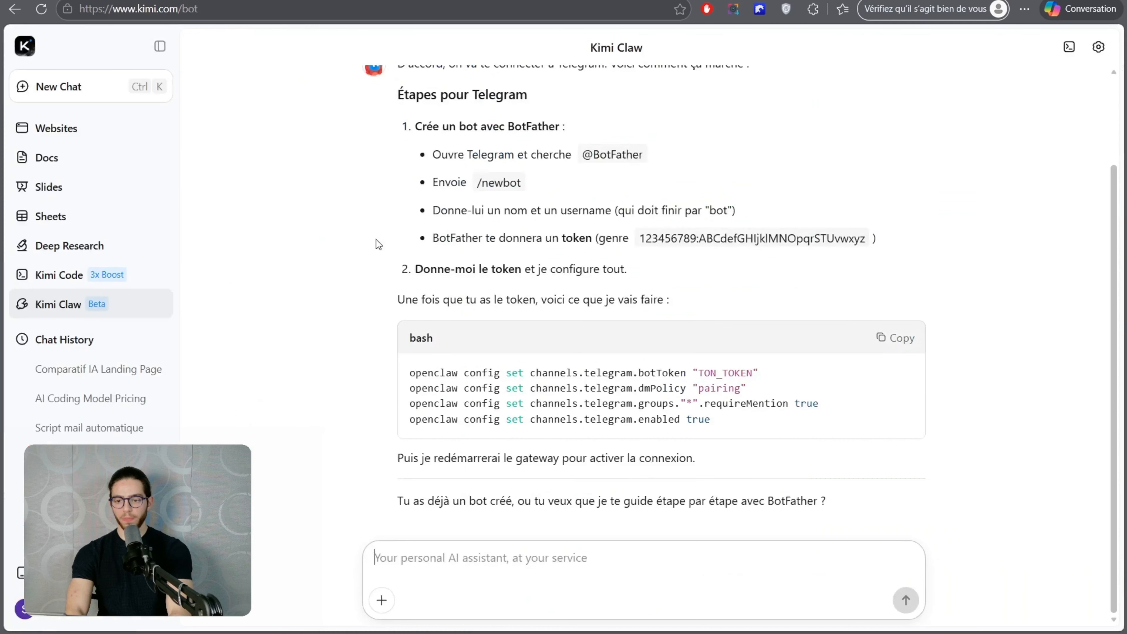
pyautogui.click(483, 558)
pyautogui.write('voici ')
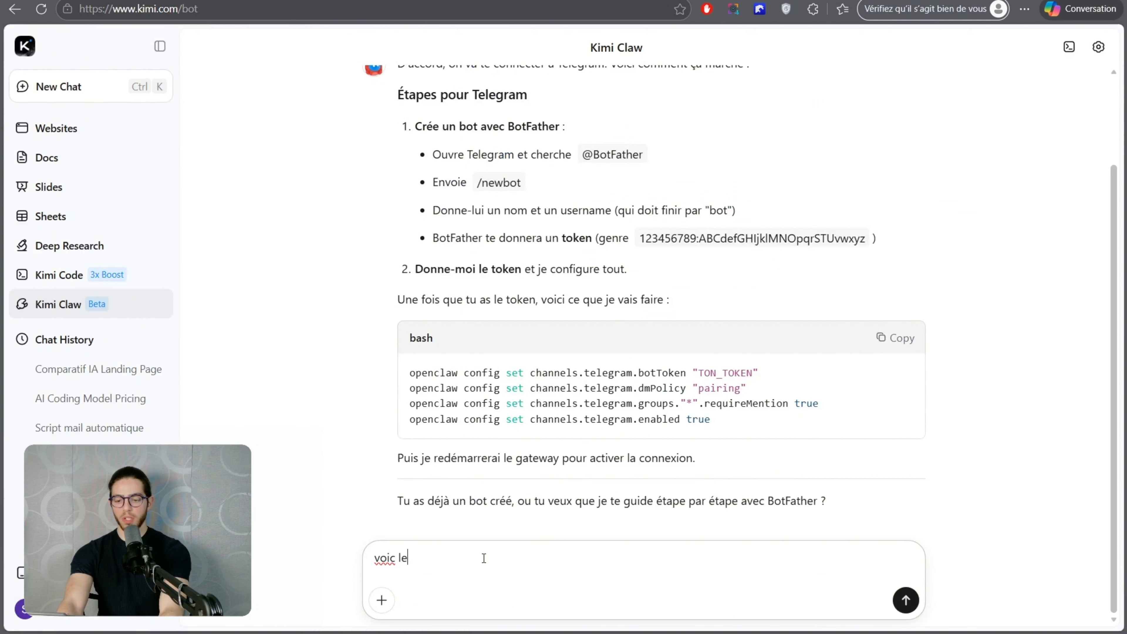
pyautogui.write('le toke')
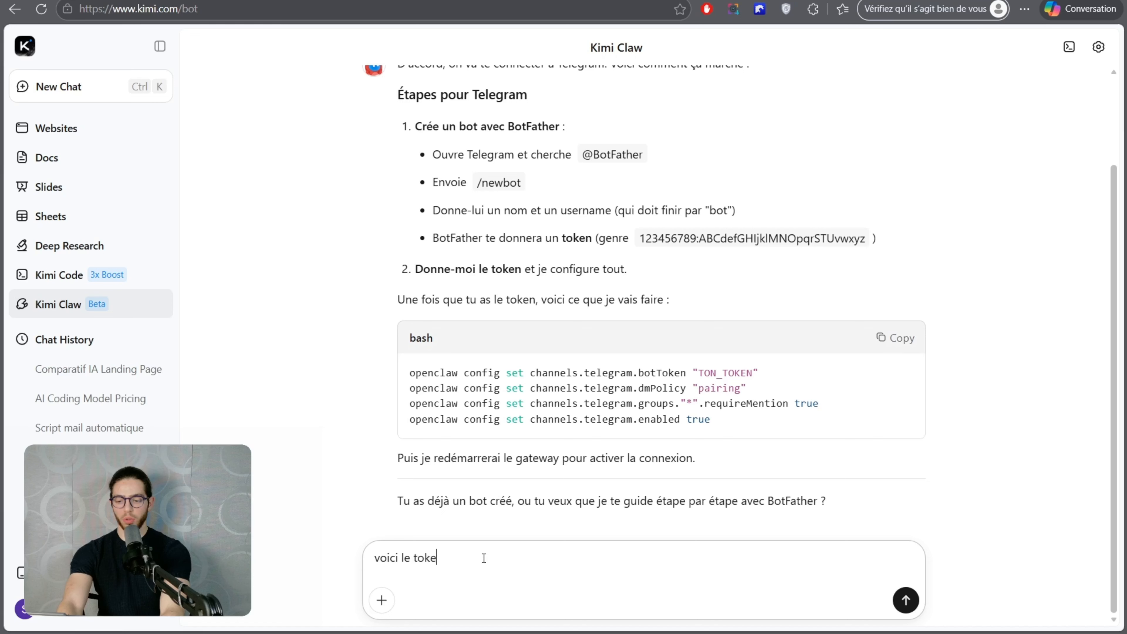
pyautogui.write('n, fait moi la c')
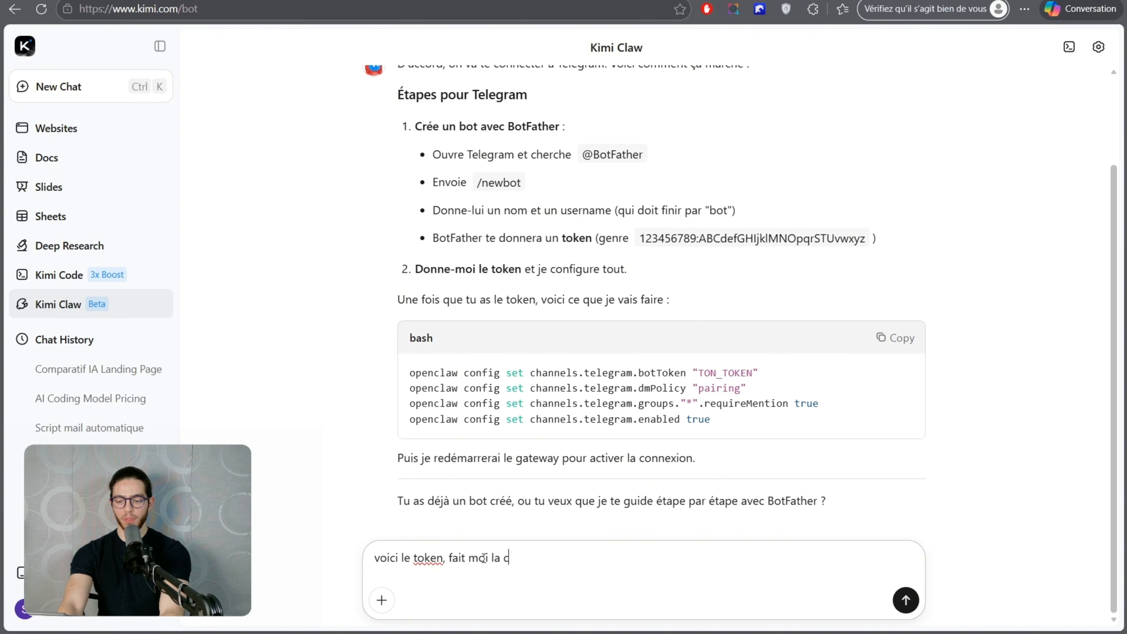
pyautogui.write('onfiguraton')
# Paste the bot's API token right after "voici le token" in the draft, keep a comma behind it, and send the message
pyautogui.click(443, 560)
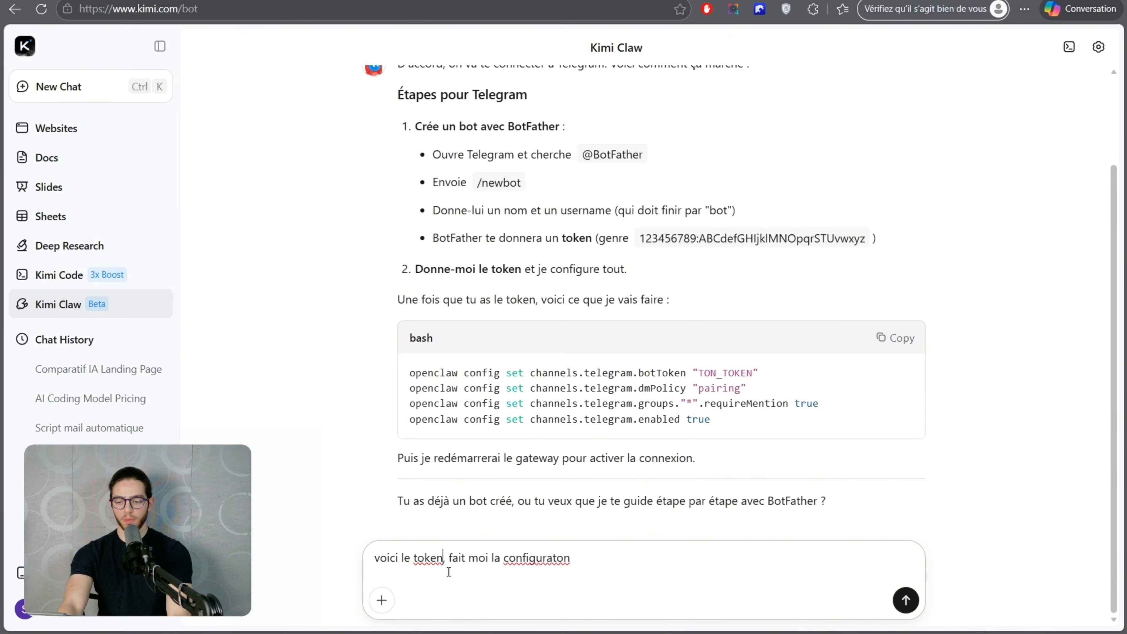
pyautogui.press('Delete')
pyautogui.hotkey('ctrl', 'v')
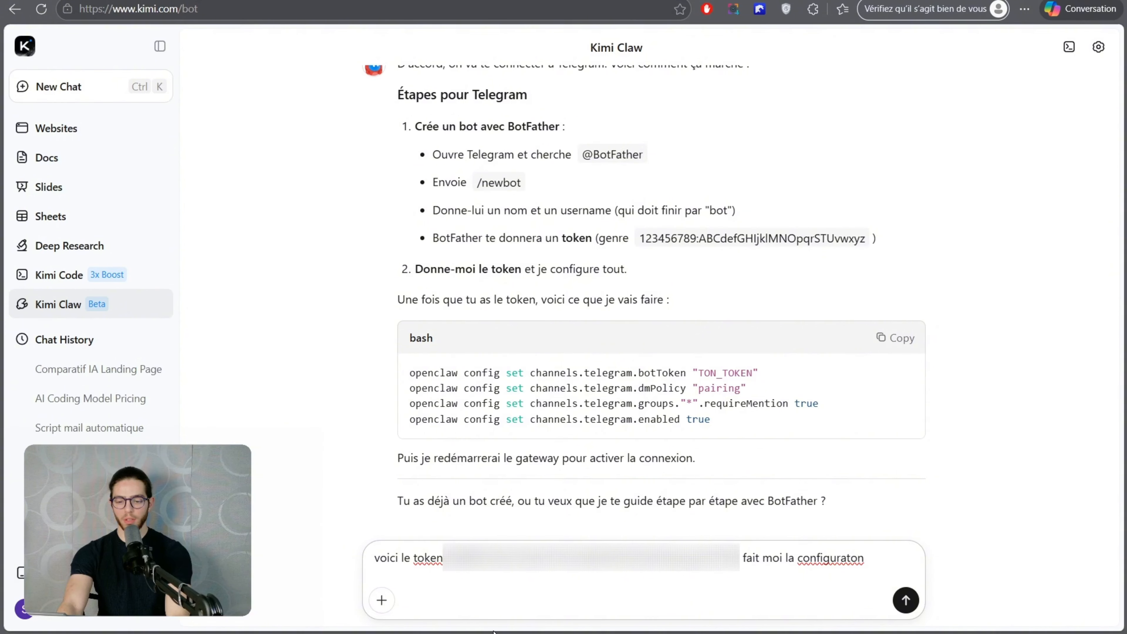
pyautogui.write(',')
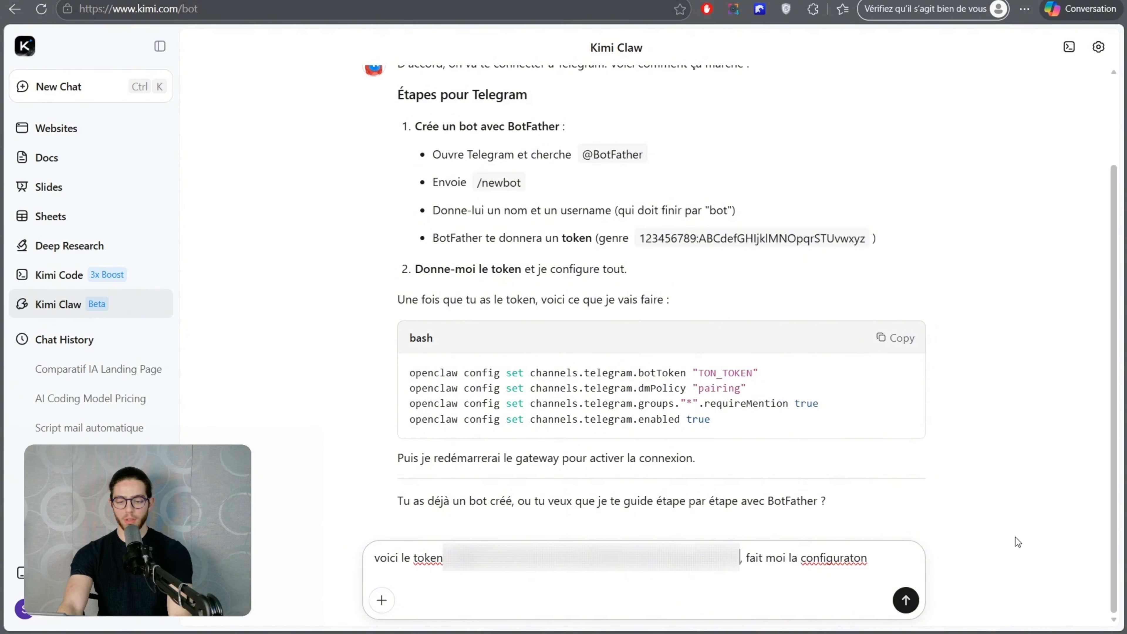
pyautogui.click(901, 611)
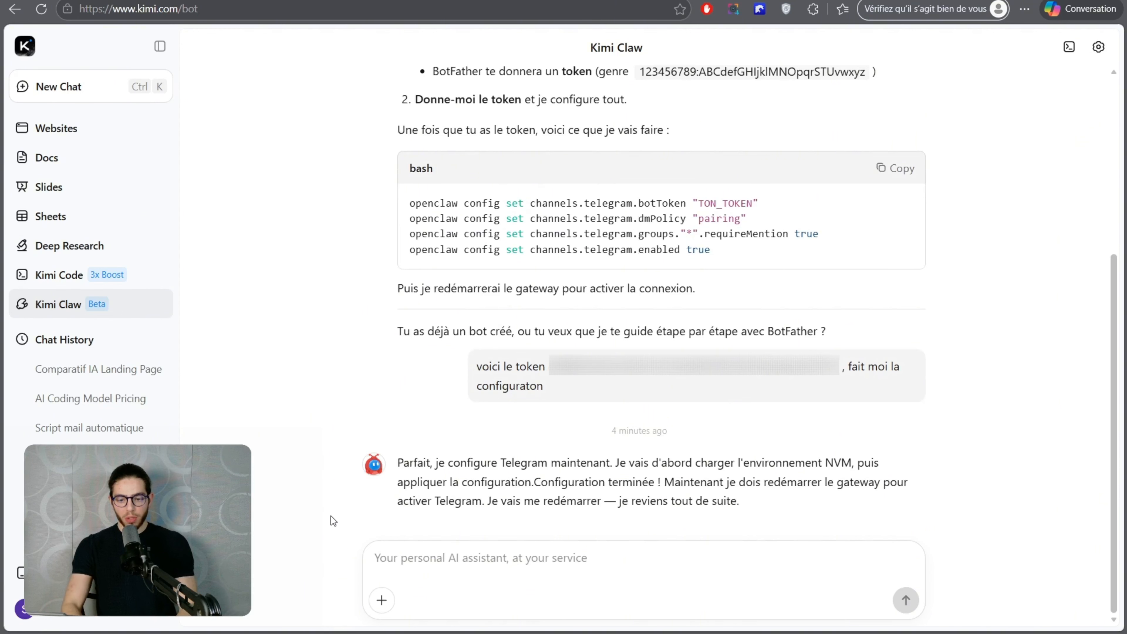
# Ask Kimi Claw "est ce que c'est bien configuré"
pyautogui.click(439, 553)
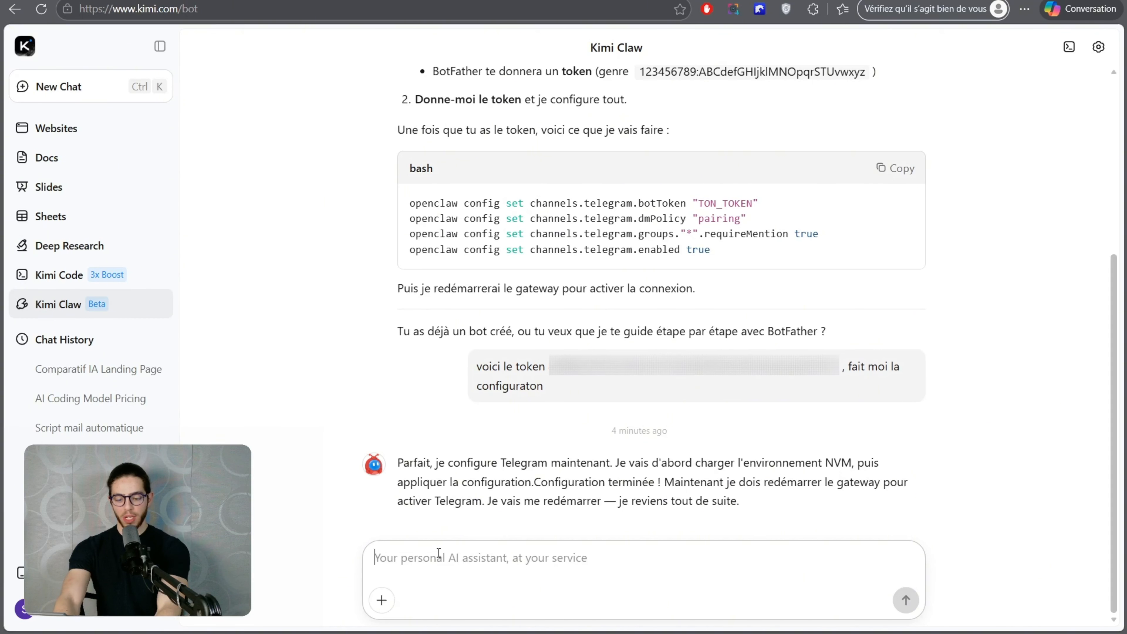
pyautogui.write("est ce que c'est bien c")
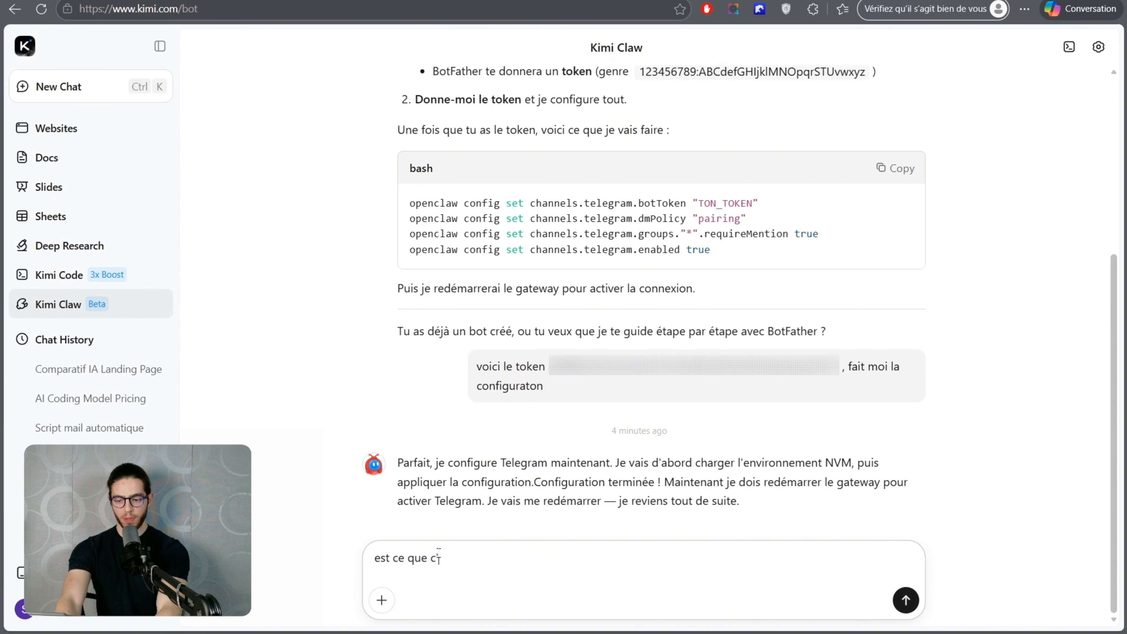
pyautogui.write('onfiguré')
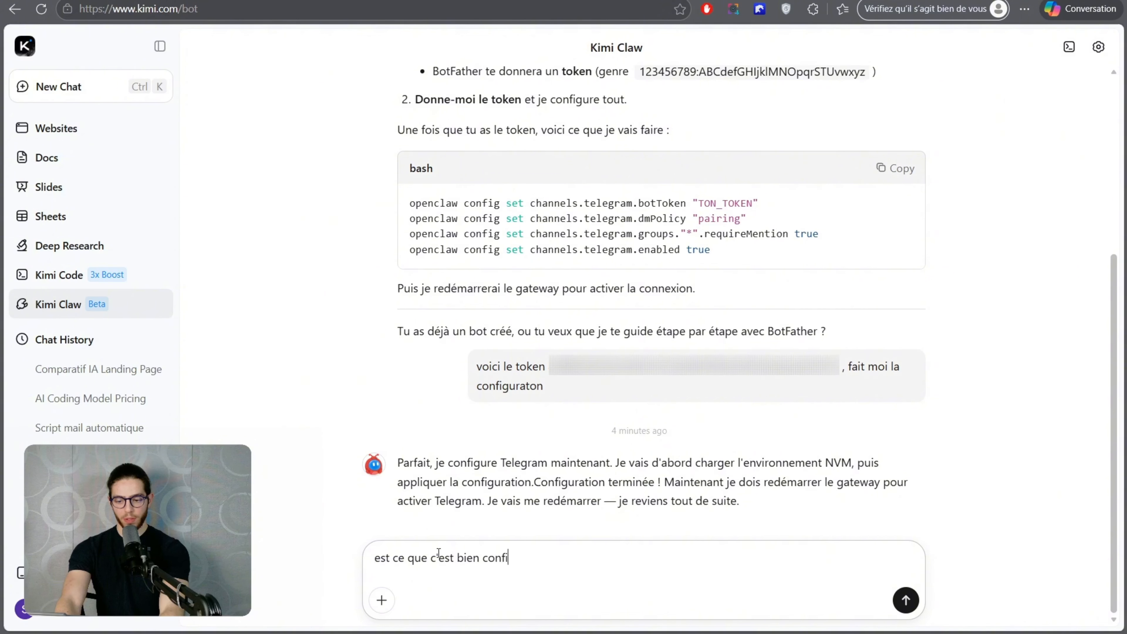
pyautogui.press('Return')
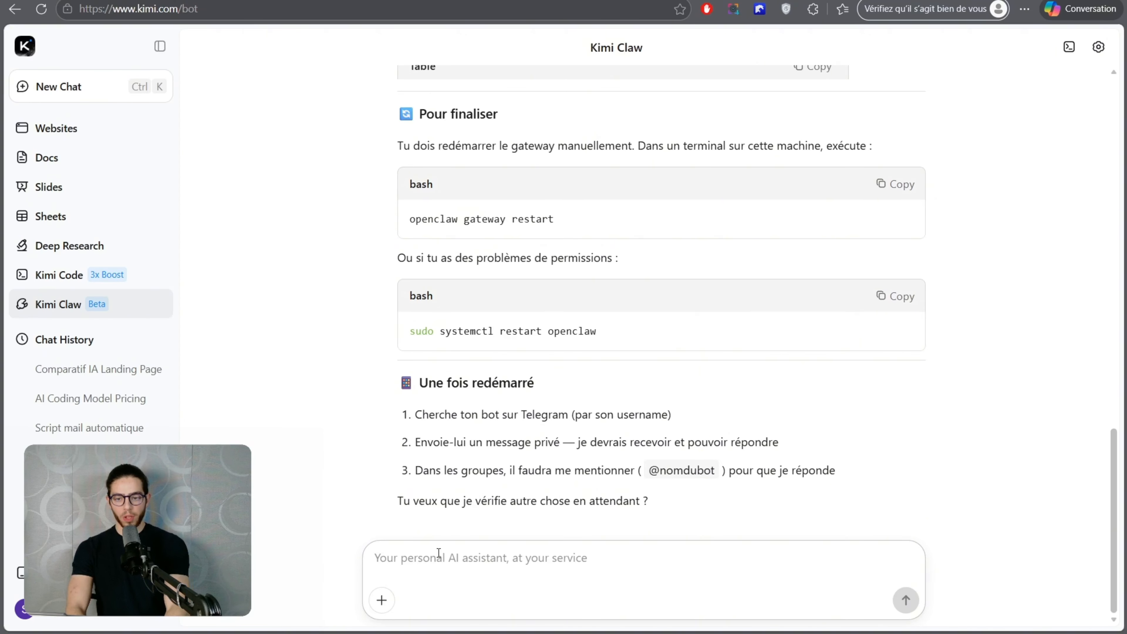
# Restart Kimi Claw from its settings and confirm the restart
pyautogui.click(1098, 47)
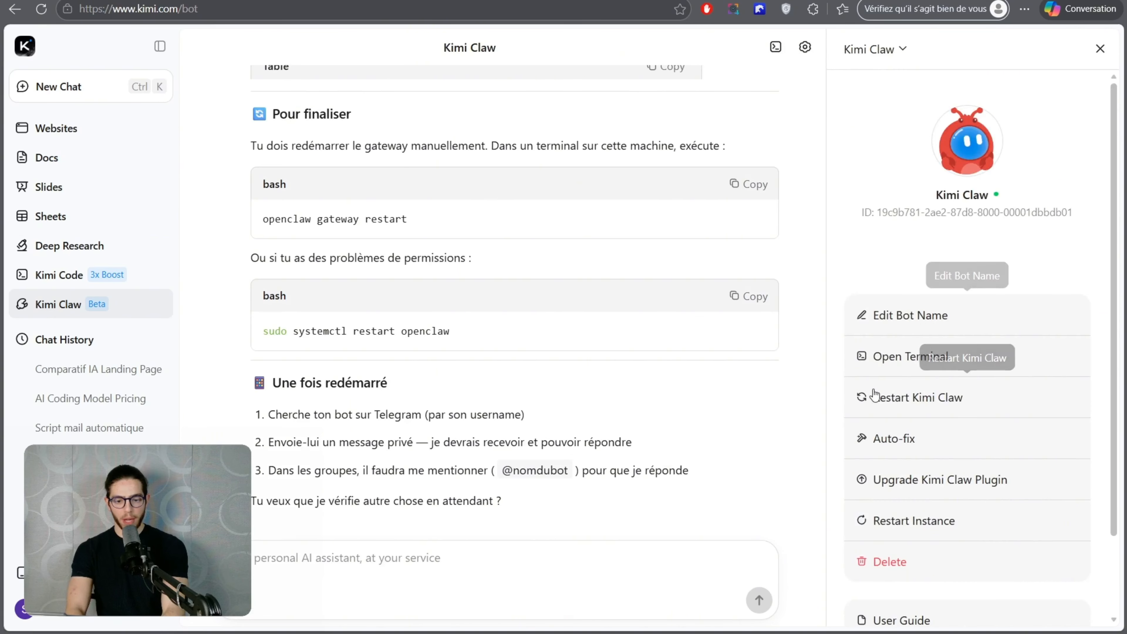
pyautogui.click(912, 401)
pyautogui.click(648, 361)
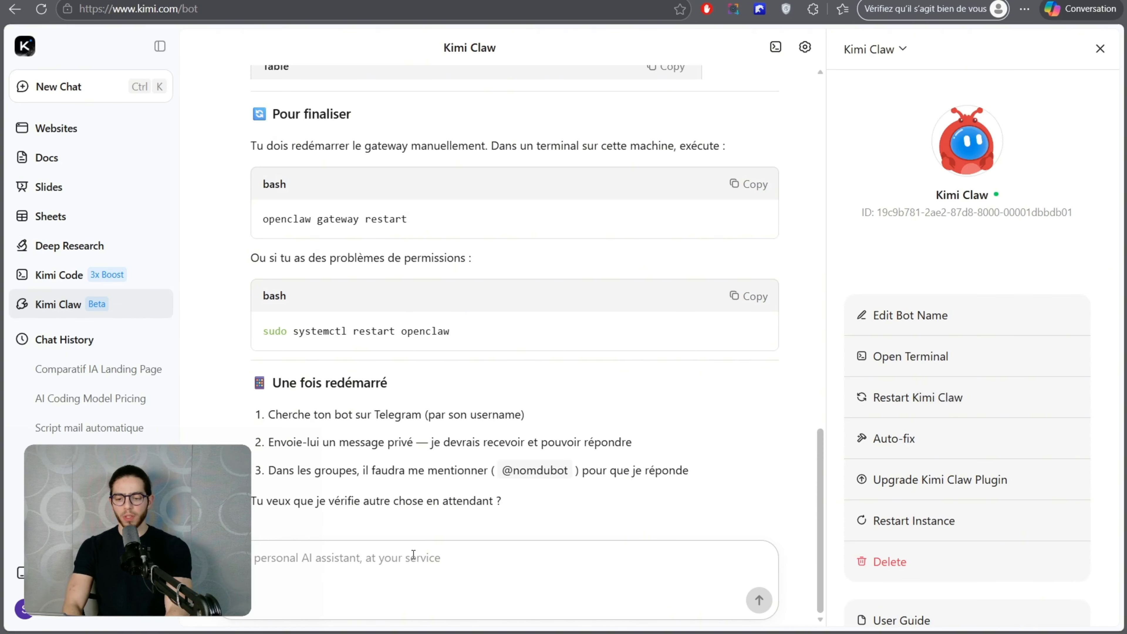
# Switch to Telegram, open the new bot's chat through its t.me/kimiclawytbbot link and start the bot
pyautogui.hotkey('ctrl', 'Tab')
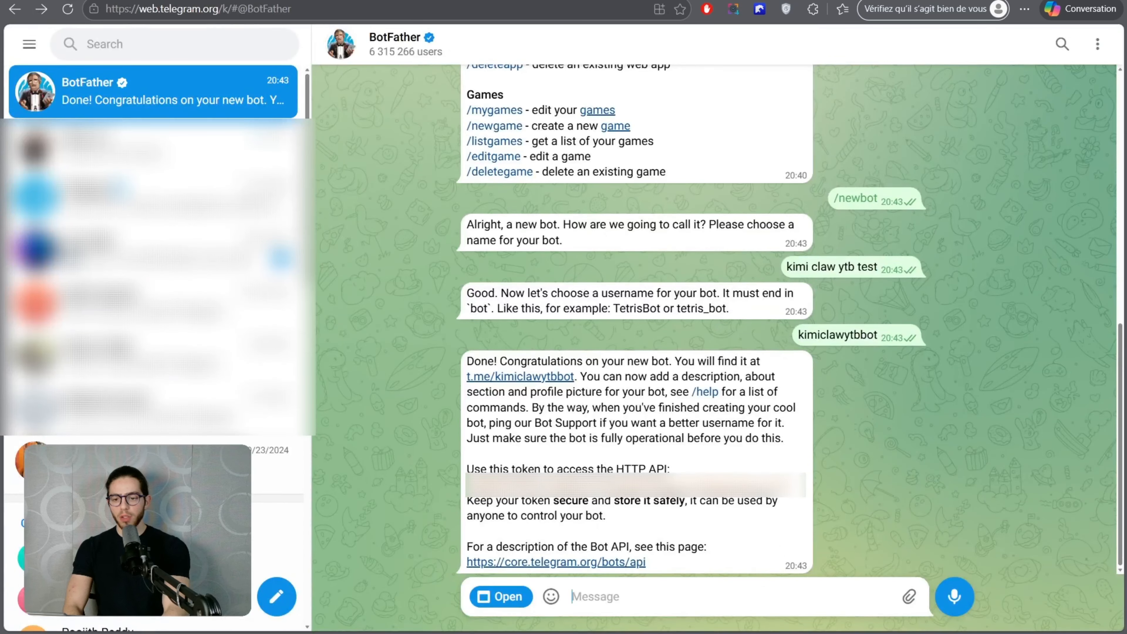
pyautogui.doubleClick(544, 384)
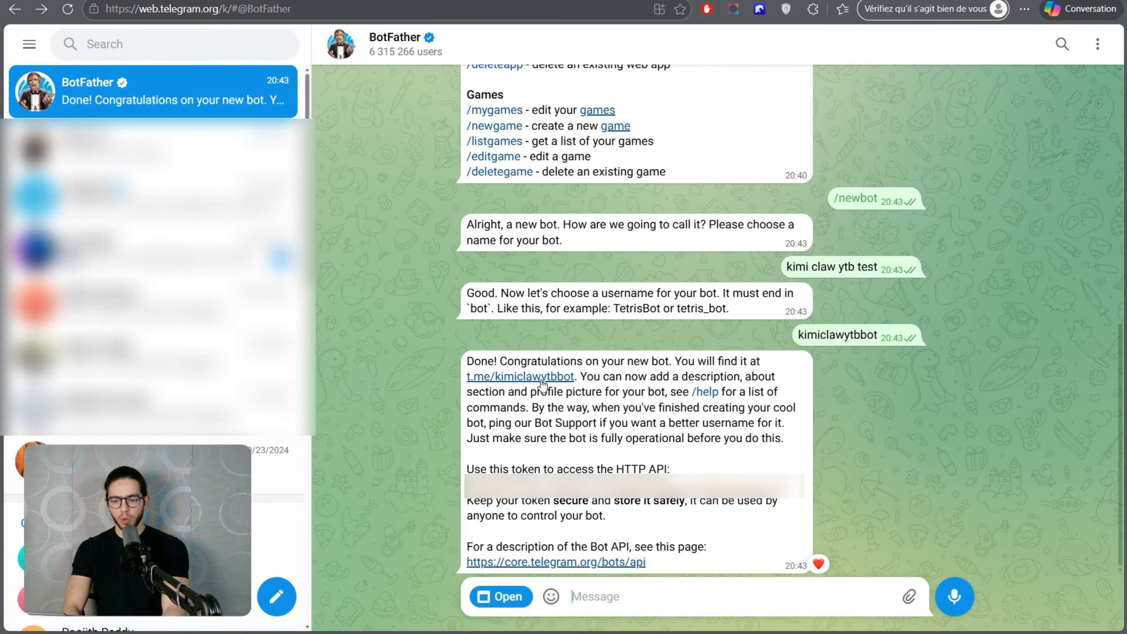
pyautogui.click(542, 381)
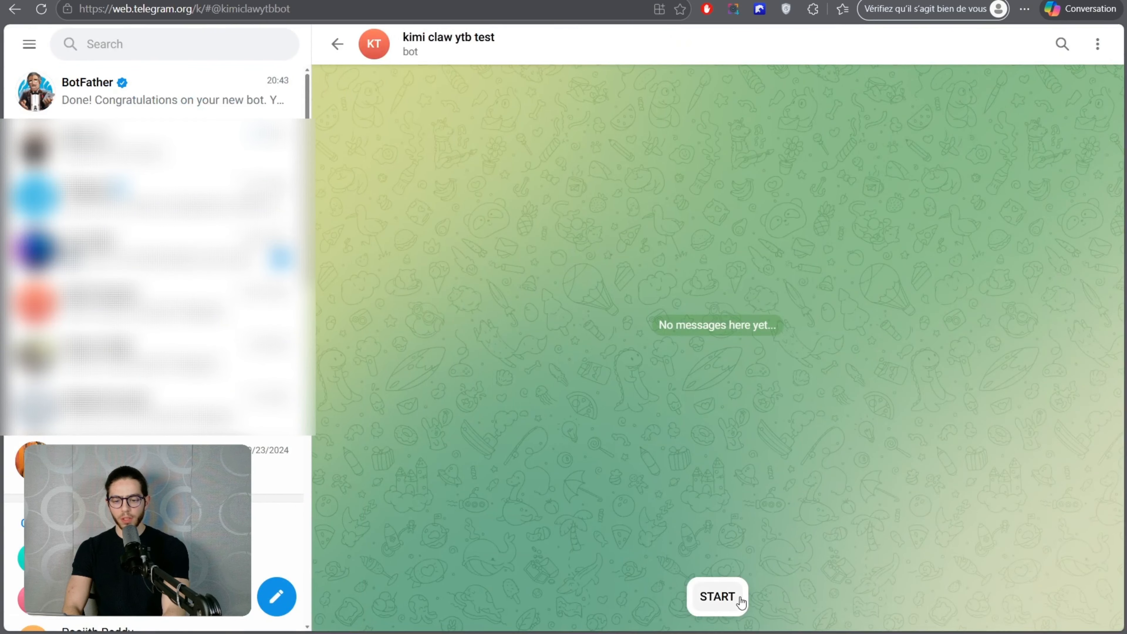
pyautogui.click(739, 596)
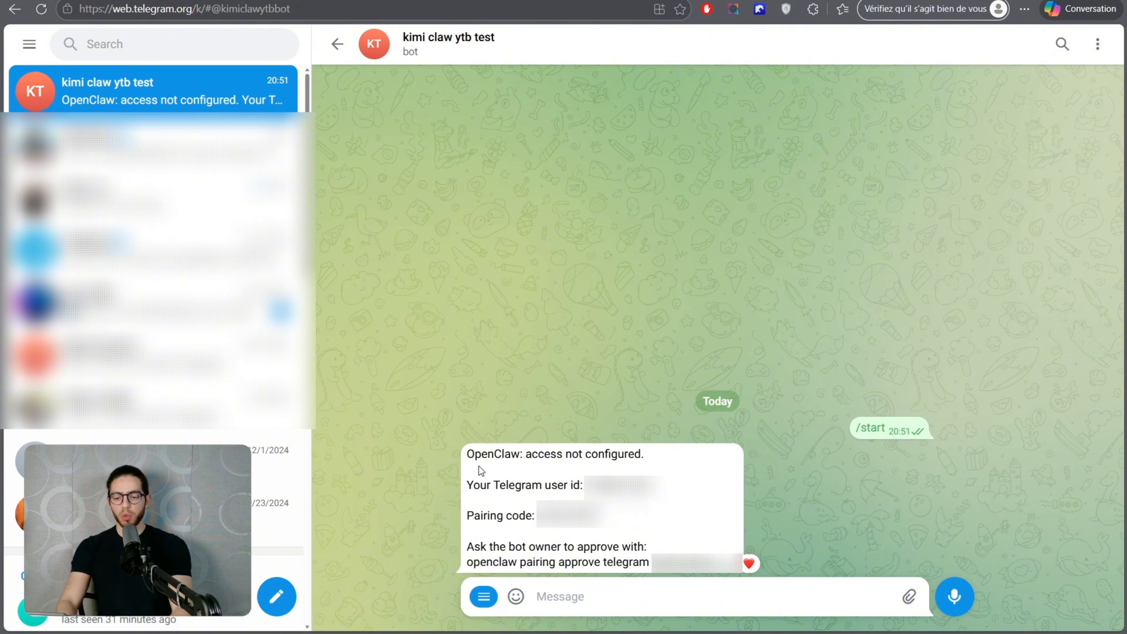
# Copy the bot's whole access message with the Telegram user ID and pairing code, and send it to Kimi Claw for approval
pyautogui.moveTo(467, 451); pyautogui.dragTo(720, 583)
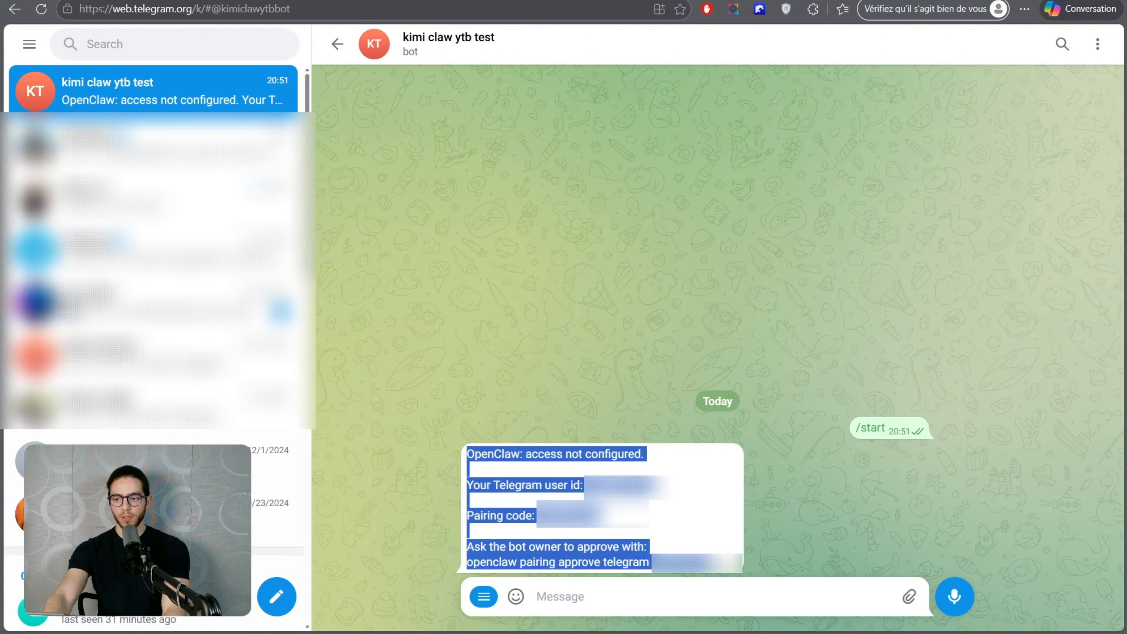
pyautogui.hotkey('ctrl', 'Tab')
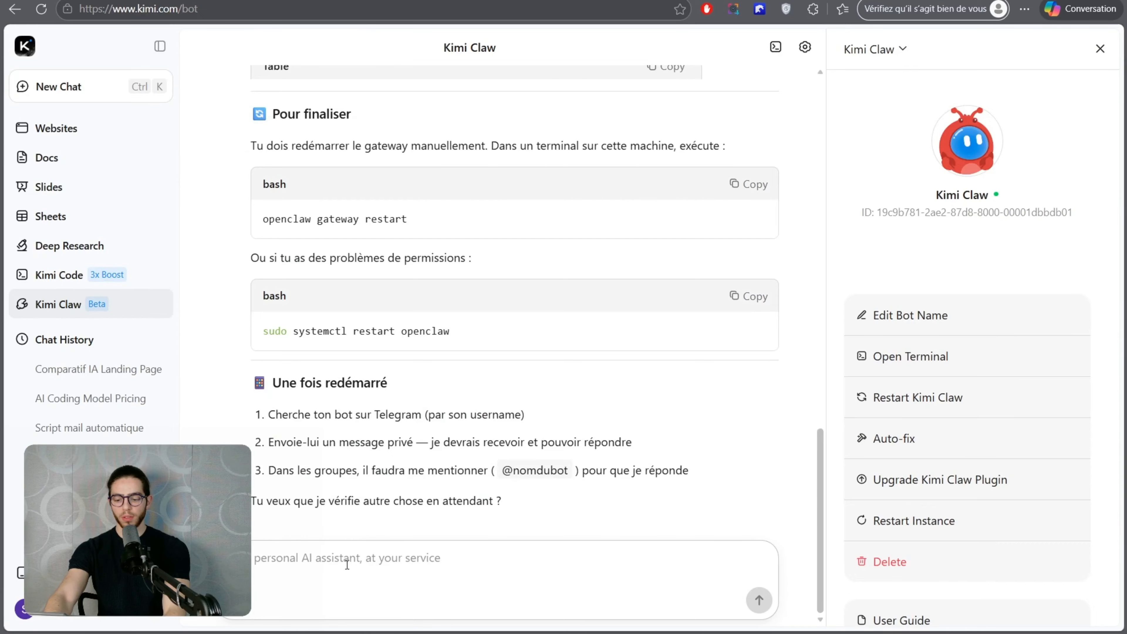
pyautogui.hotkey('ctrl', 'v')
pyautogui.hotkey('ctrl', 'a')
pyautogui.press('BackSpace')
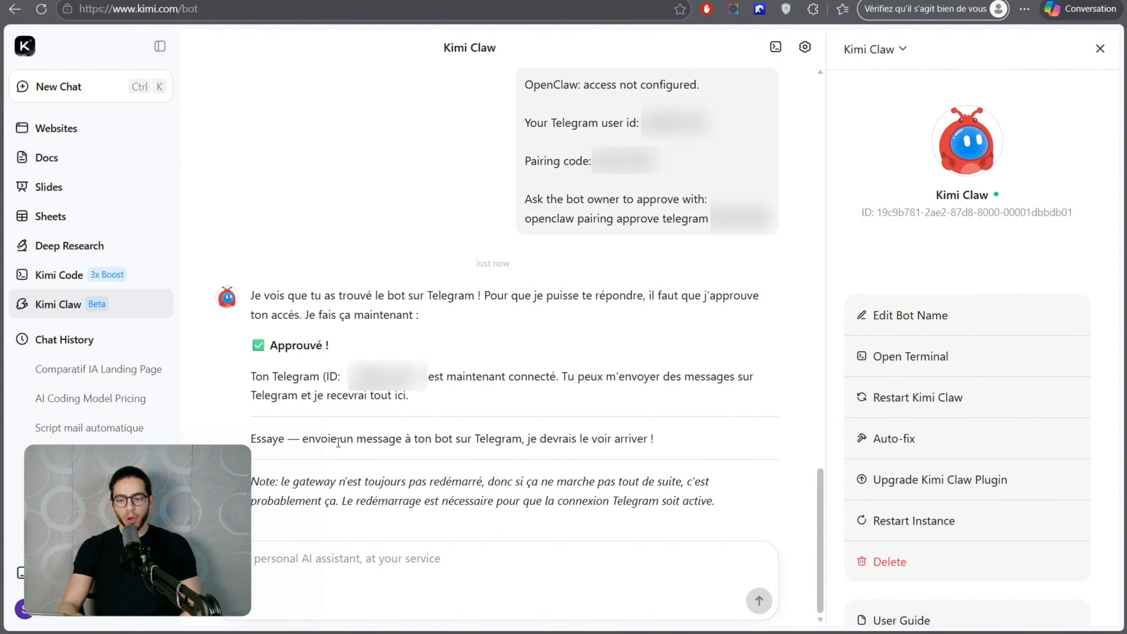
# Switch back to the Telegram bot chat and send the test message "bonjour"
pyautogui.hotkey('ctrl', 'Tab')
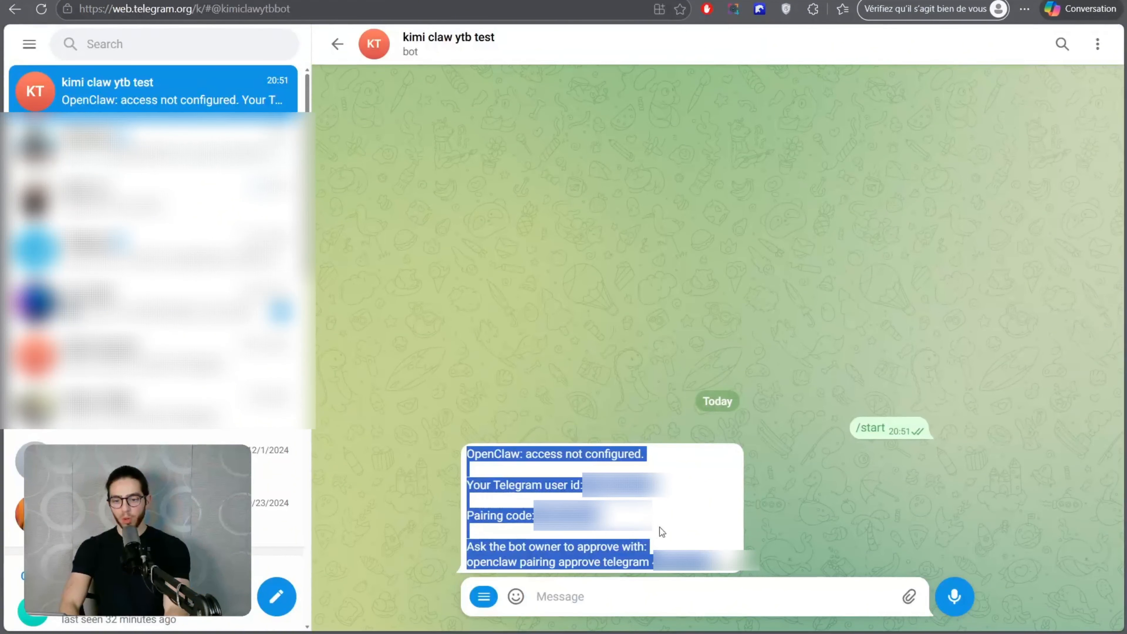
pyautogui.click(592, 588)
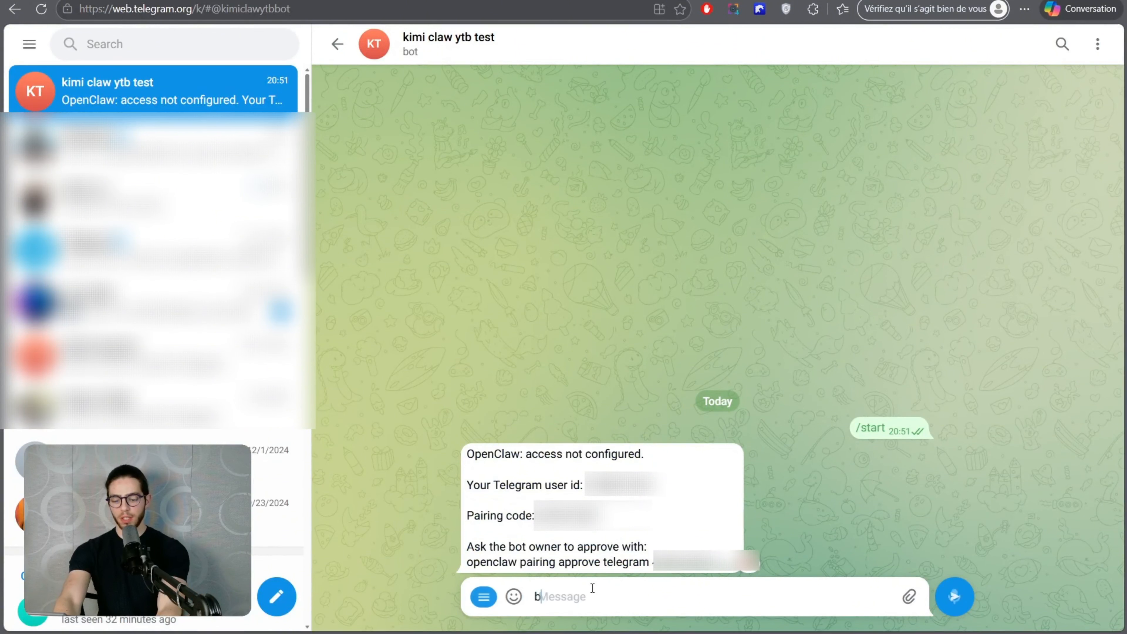
pyautogui.write('bobri')
pyautogui.press('BackSpace')
pyautogui.press('BackSpace')
pyautogui.press('BackSpace')
pyautogui.write('njour')
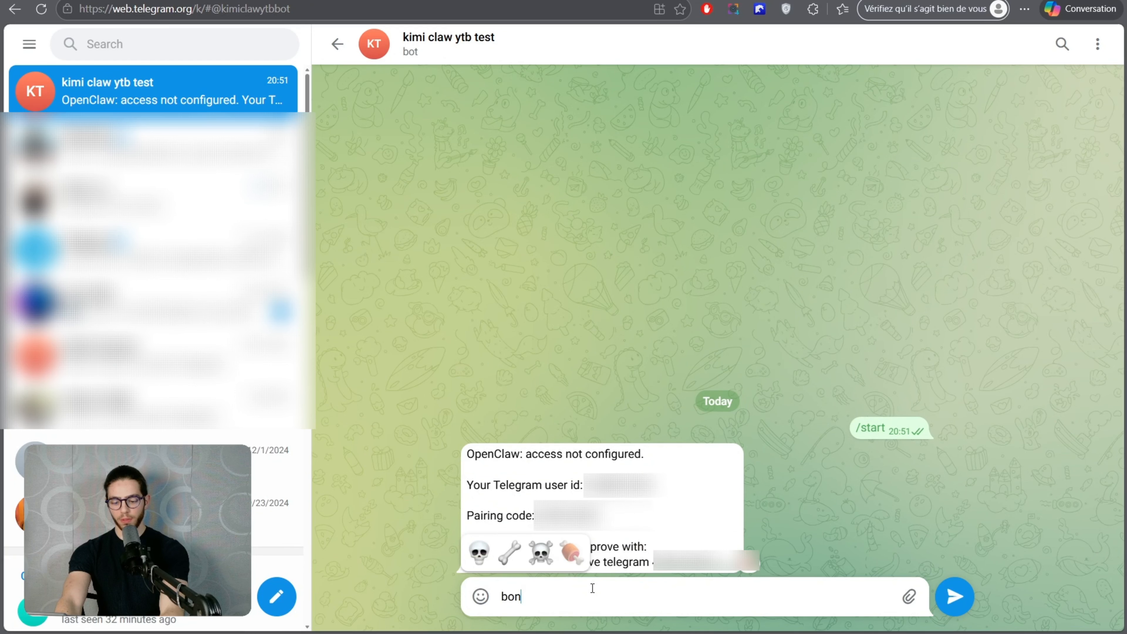
pyautogui.press('Return')
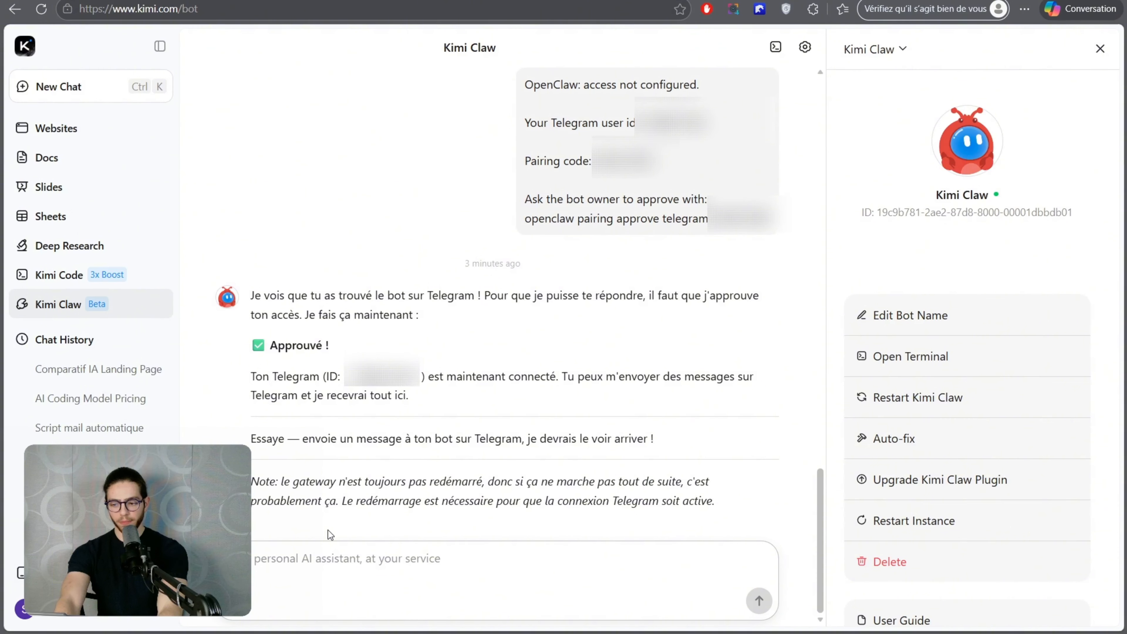
# Send Kimi Claw a request in French to install a skill "pour pouvoir obtenir le prix des actions d'une entreprise"
pyautogui.write('Tu peux ')
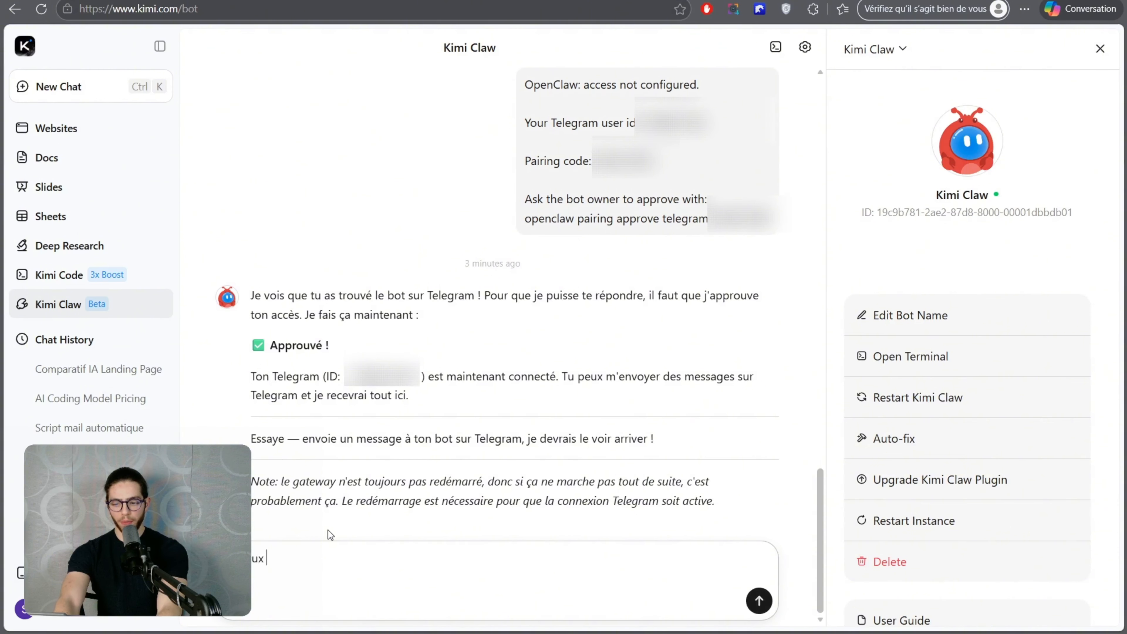
pyautogui.write("que tu m'ins")
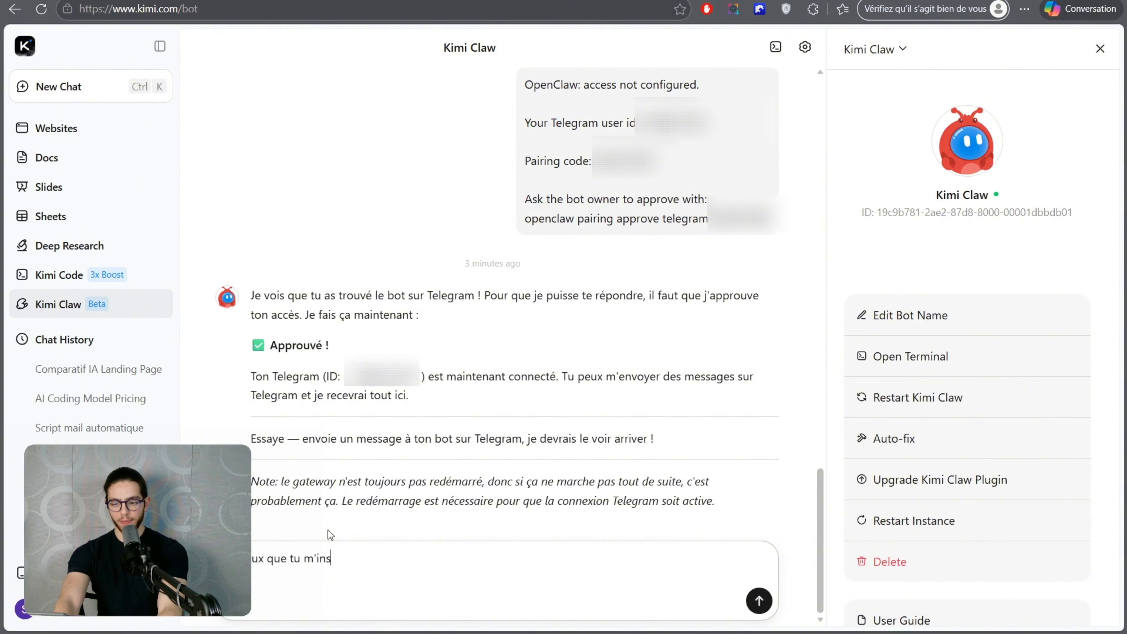
pyautogui.write('talle un skills pour pouvoir i')
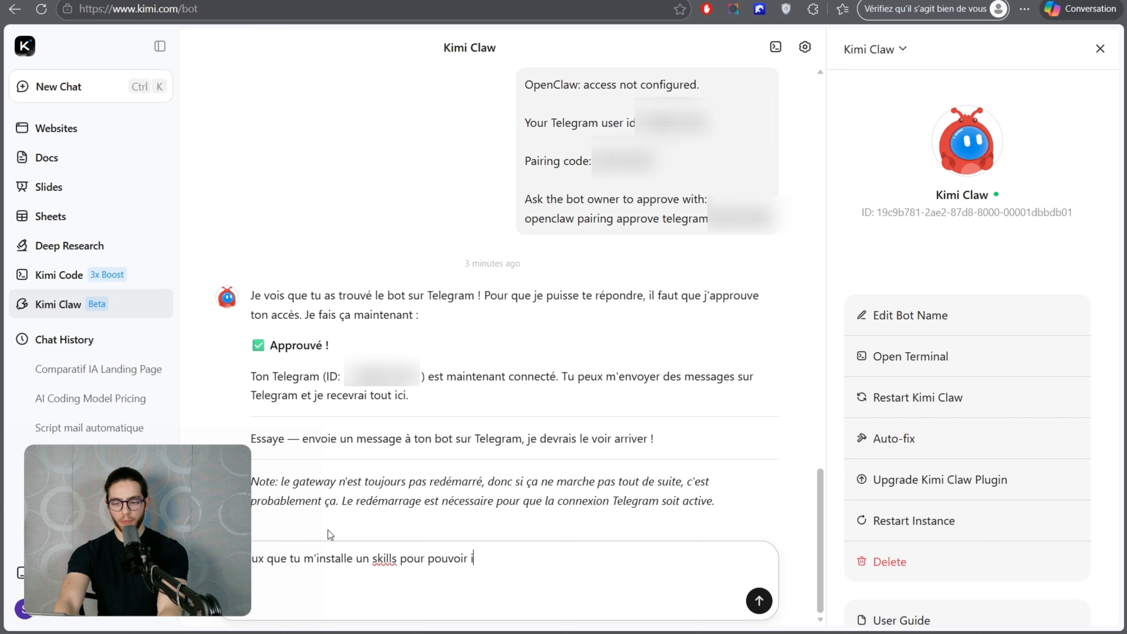
pyautogui.press('BackSpace')
pyautogui.write('obtenir le prix')
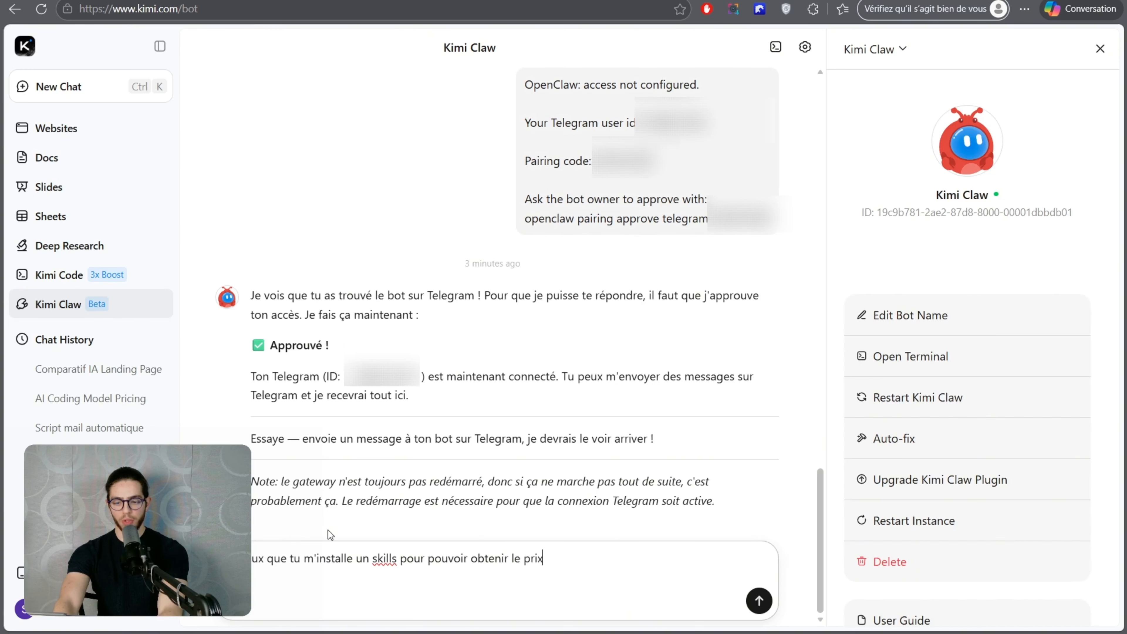
pyautogui.write(' des action')
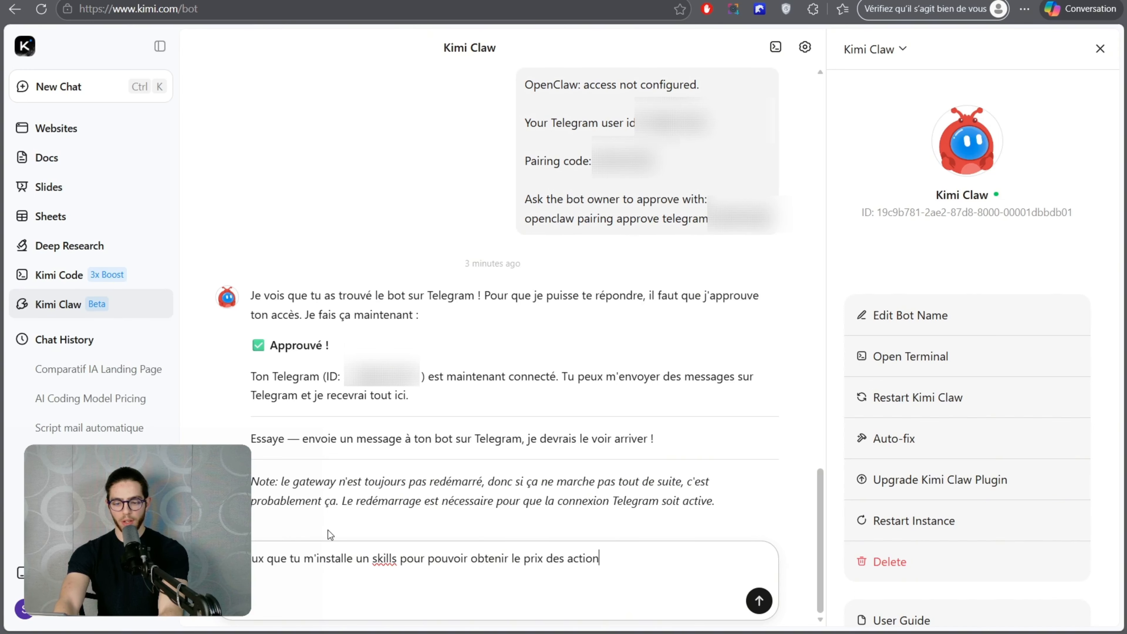
pyautogui.write("s d'une entrepris")
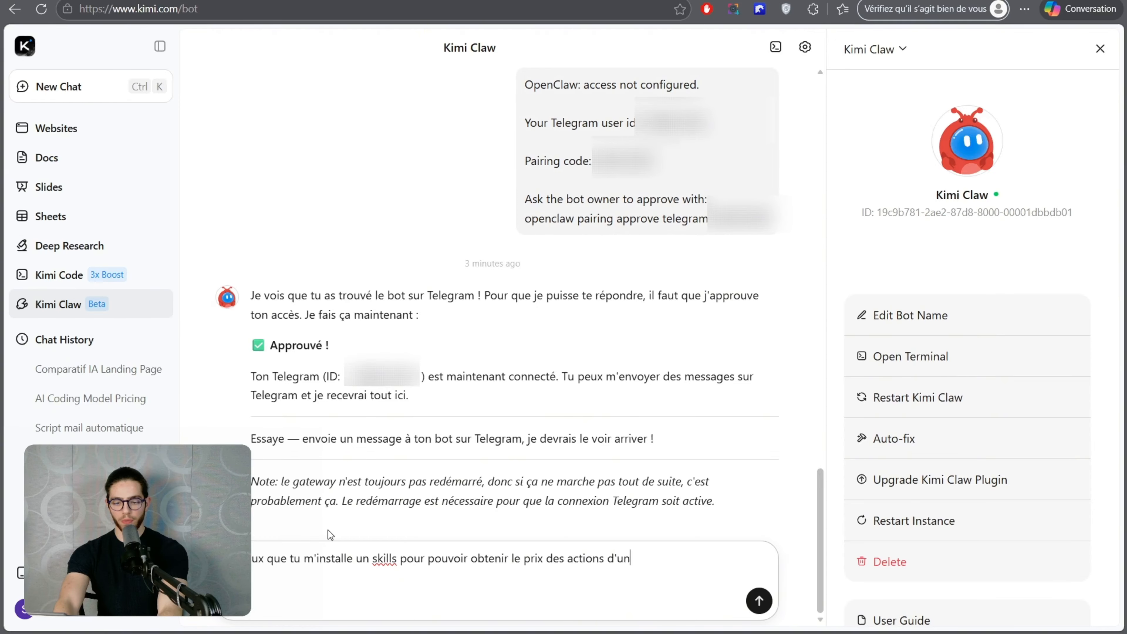
pyautogui.write('e')
pyautogui.press('Return')
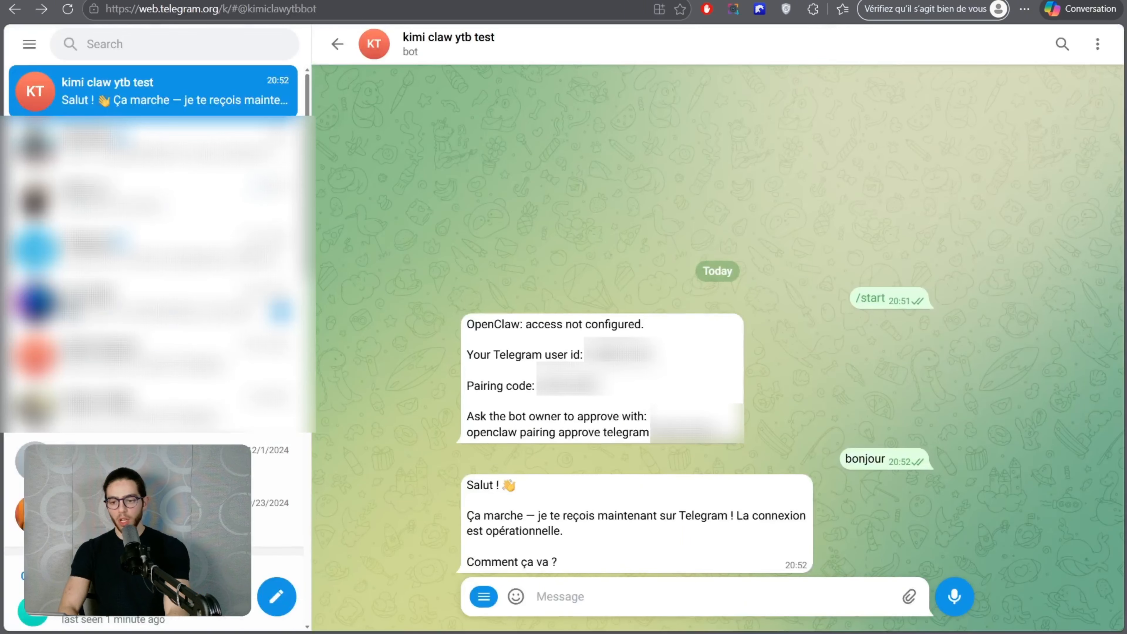
# Send the message "donne moi le prix de l'action d'apple" to the kimi claw ytb test bot in Telegram
pyautogui.click(609, 607)
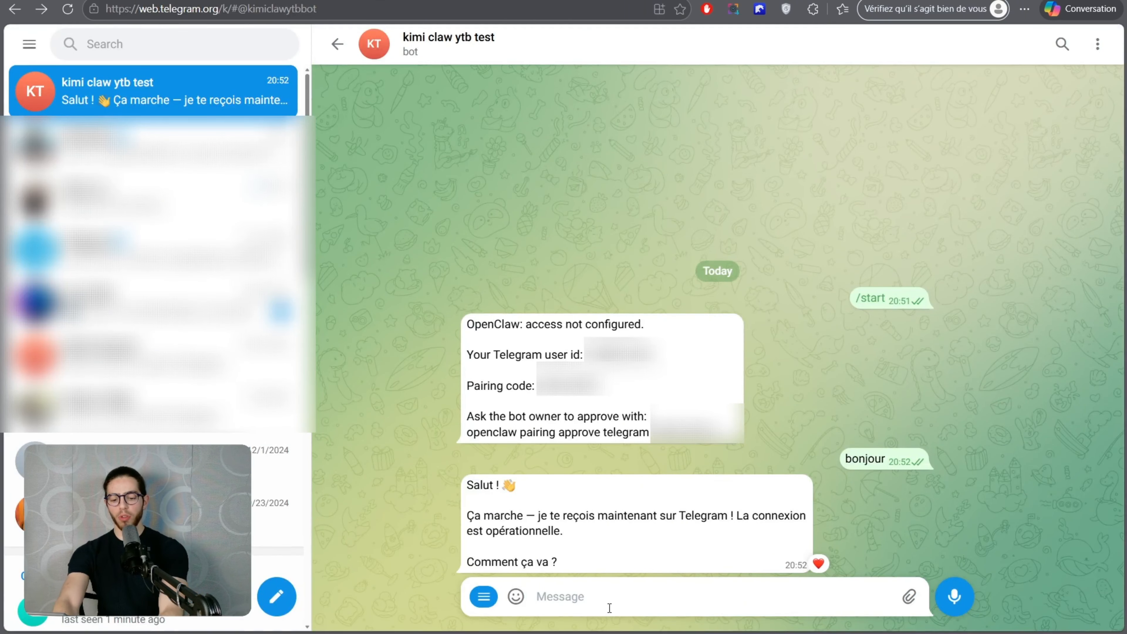
pyautogui.write('donne ù')
pyautogui.press('BackSpace')
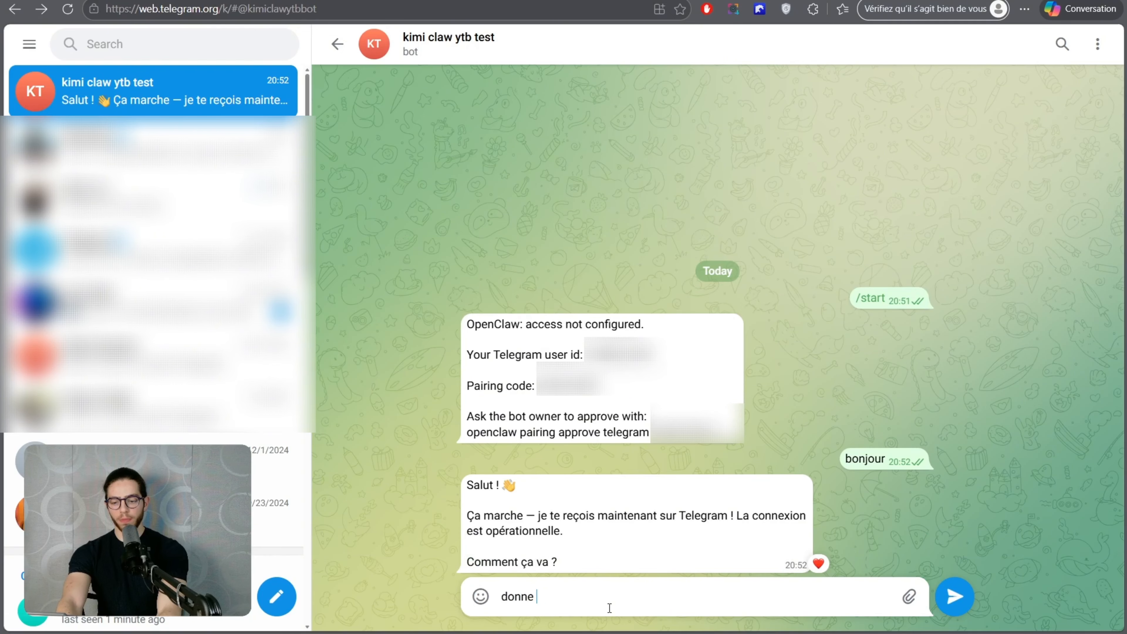
pyautogui.write('moi le prix de ')
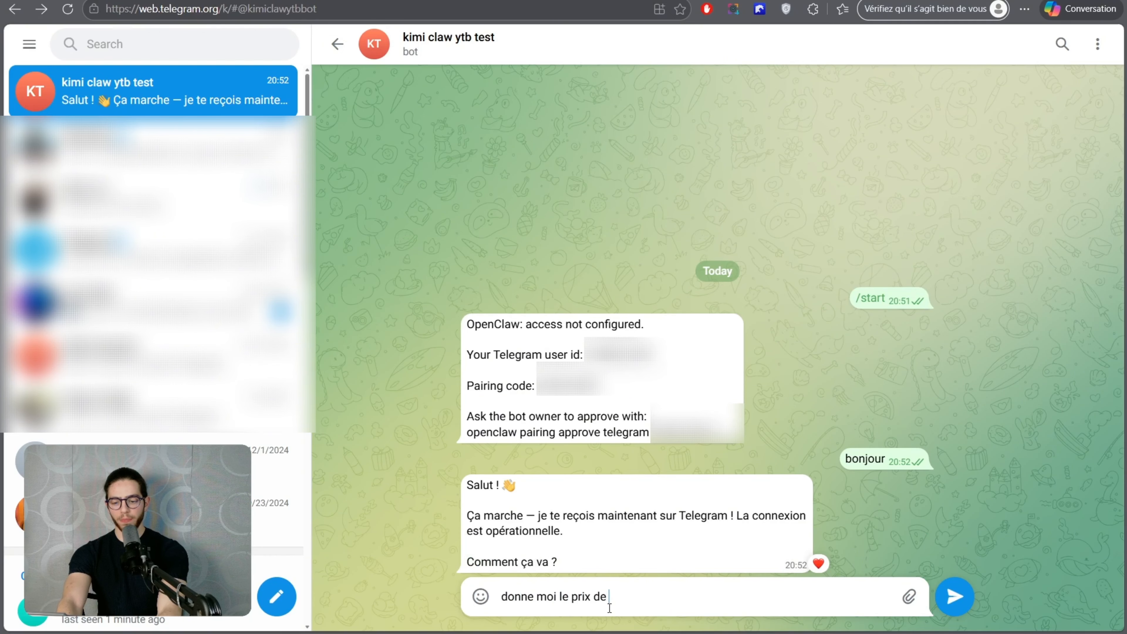
pyautogui.write("l'action d'apple")
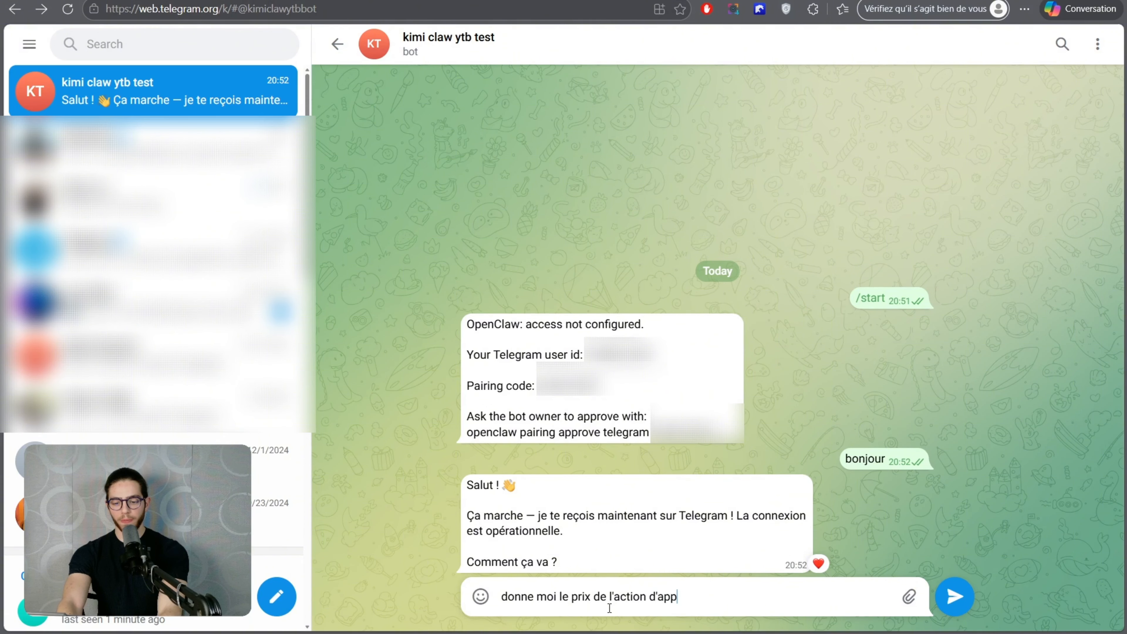
pyautogui.press('Return')
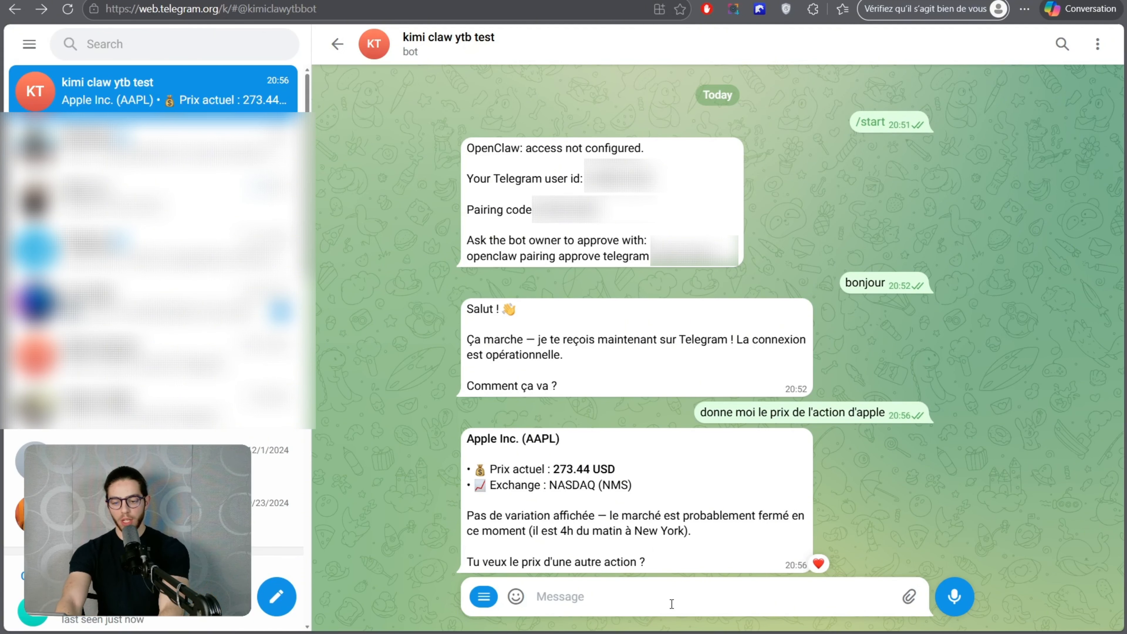
# Ask the Telegram bot for a recurring update with "je veux toutes les 2 minutes recevoir le prix de l'action d'apple"
pyautogui.write('je veux ')
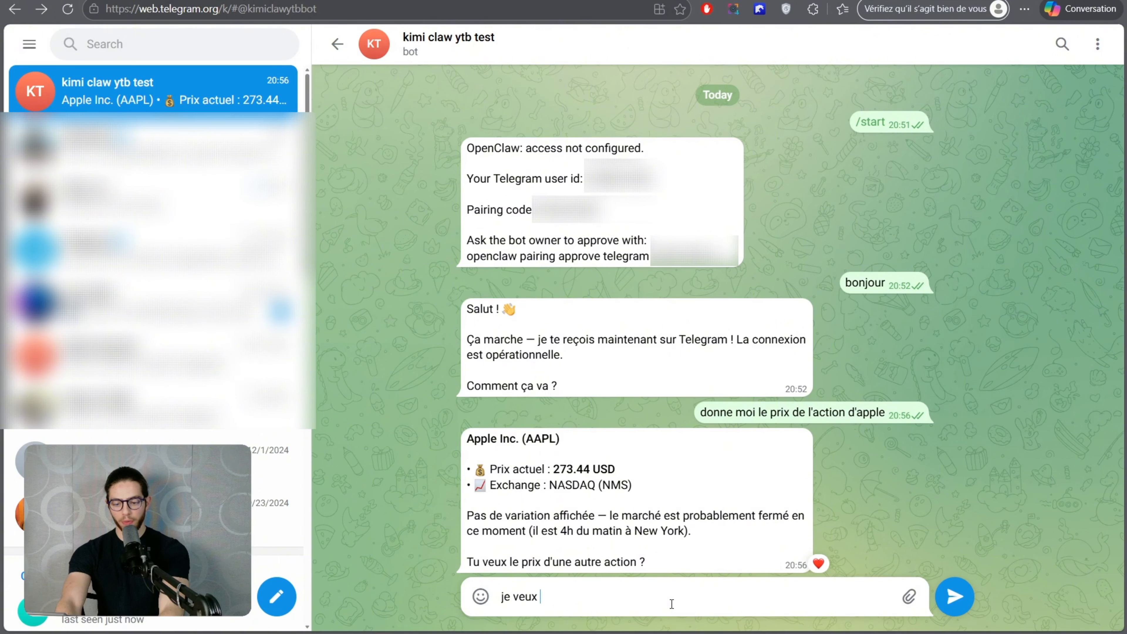
pyautogui.write('toutes les 2')
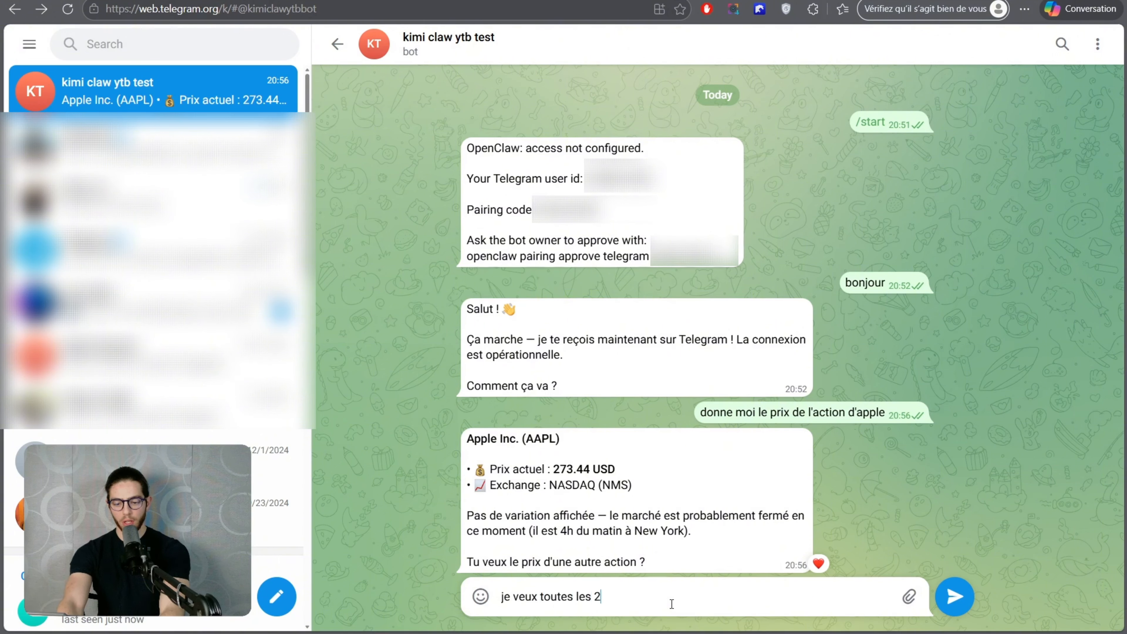
pyautogui.write(' minutes recevoir le prix d')
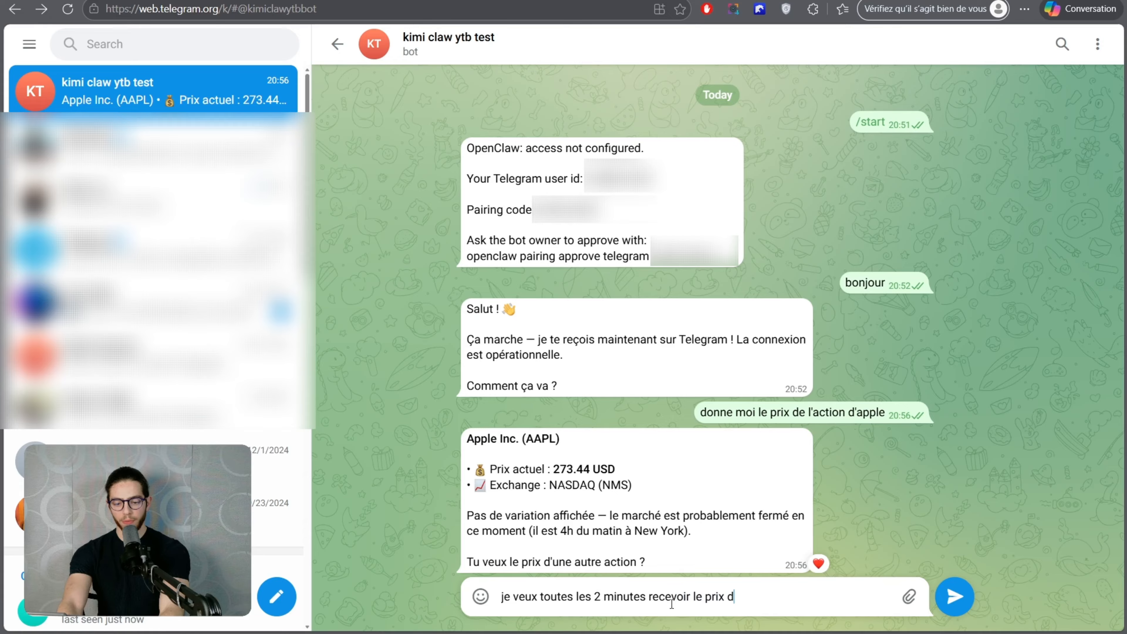
pyautogui.write("e l'action d'apple")
pyautogui.press('Return')
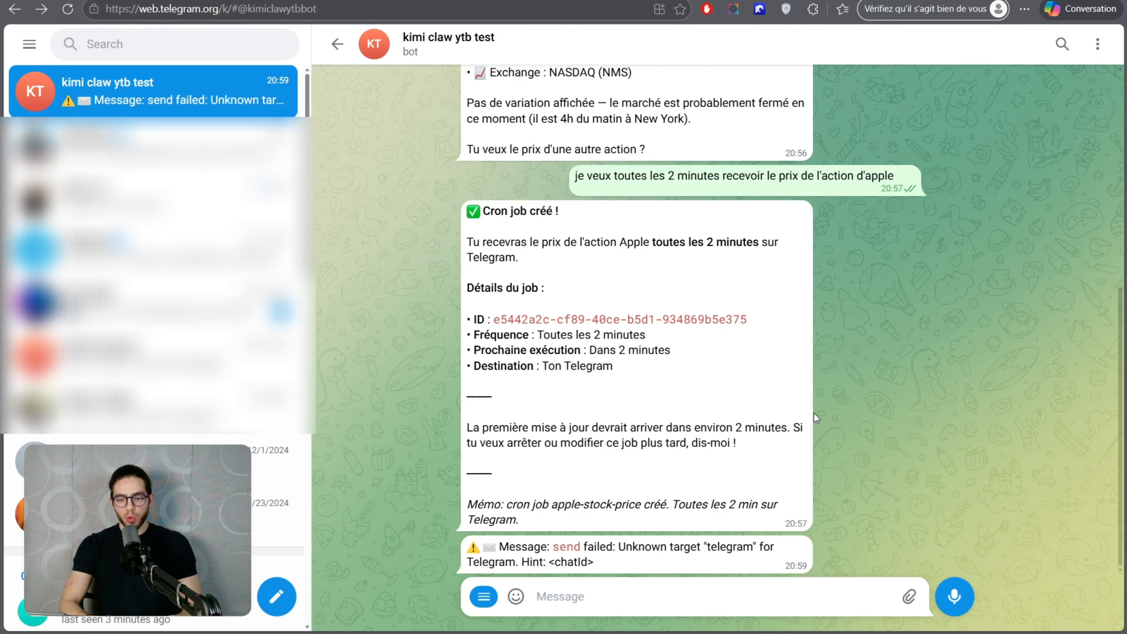
# Copy the bot's whole "send failed: Unknown target" message from Telegram and send it to Kimi Claw in its web chat
pyautogui.doubleClick(609, 562)
pyautogui.moveTo(609, 562); pyautogui.dragTo(462, 546)
pyautogui.hotkey('ctrl', 'c')
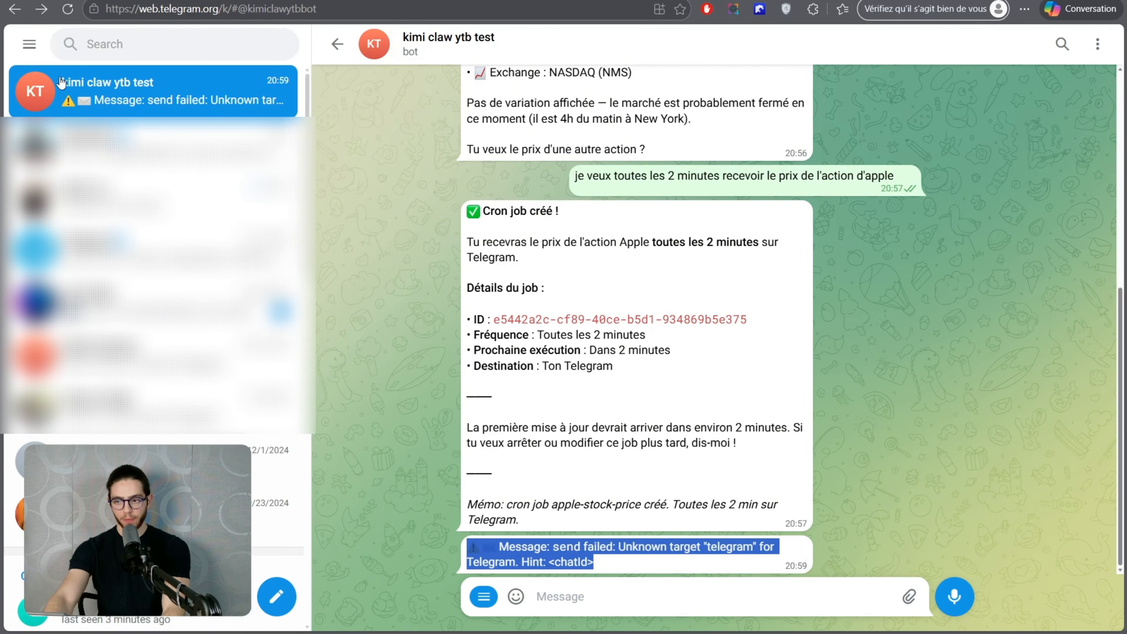
pyautogui.hotkey('ctrl', 'Tab')
pyautogui.hotkey('ctrl', 'v')
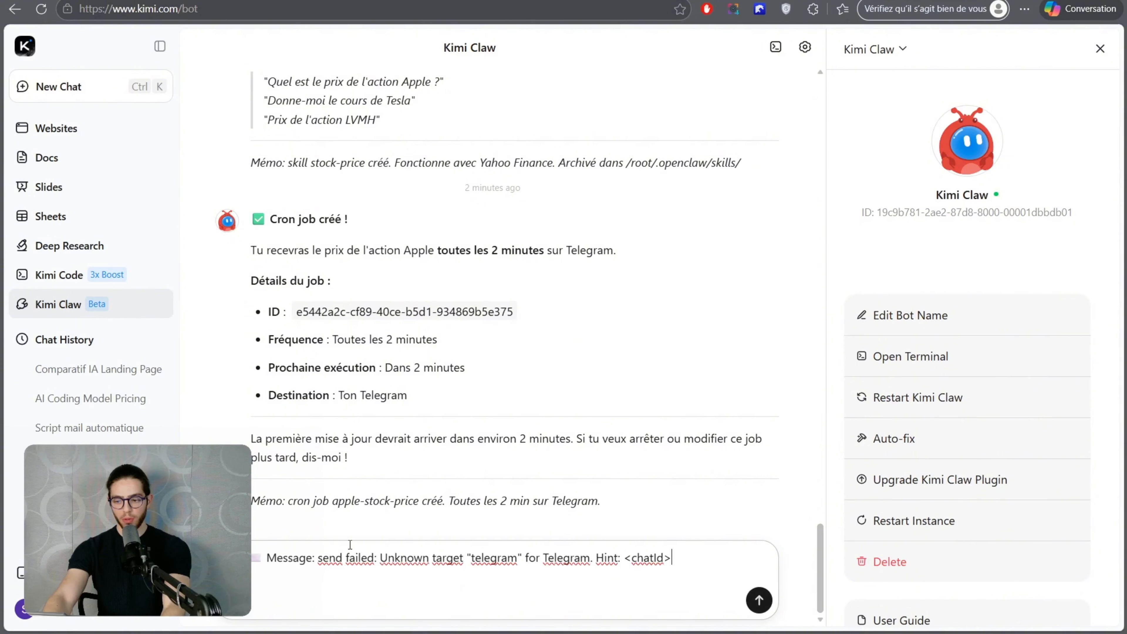
pyautogui.press('Return')
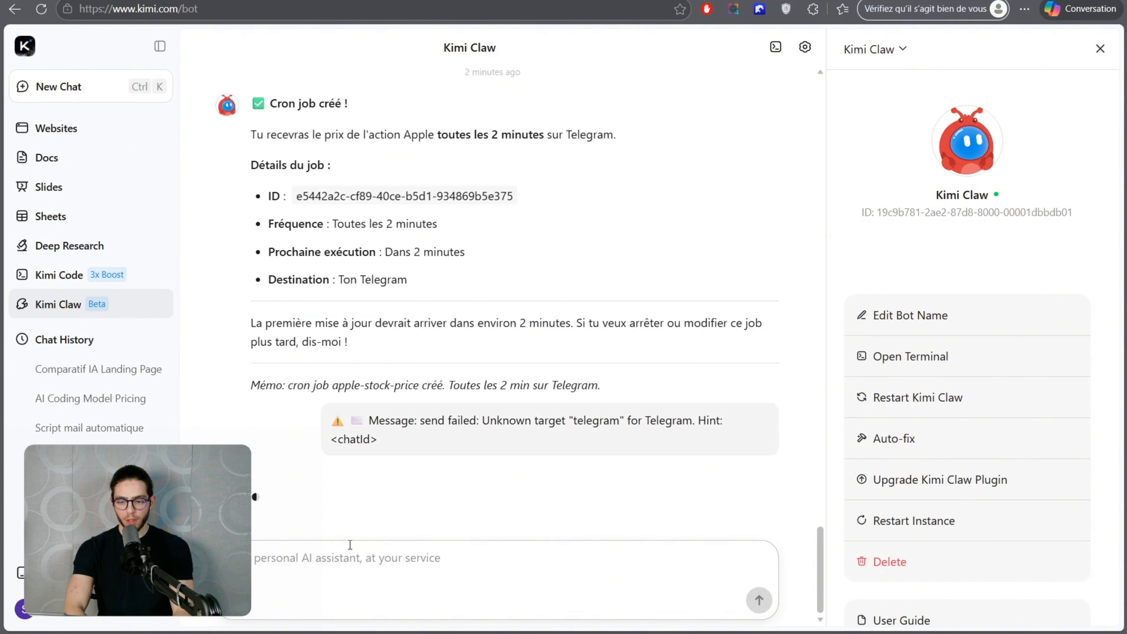